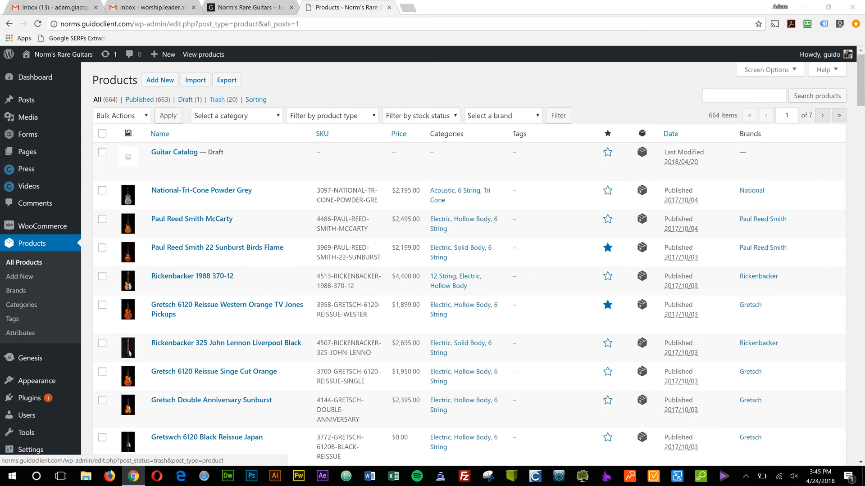
Open the National-Tri-Cone Powder Grey product for editing from the product list.
scroll(218, 100, "down", 2)
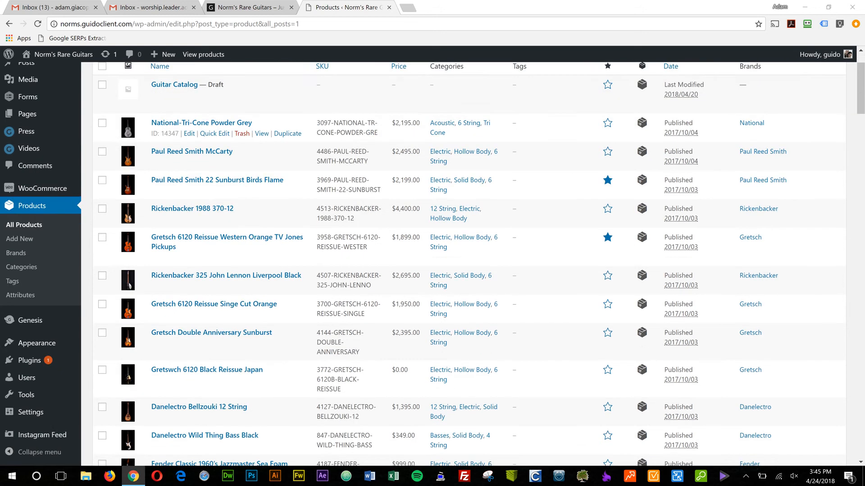
scroll(468, 264, "up", 2)
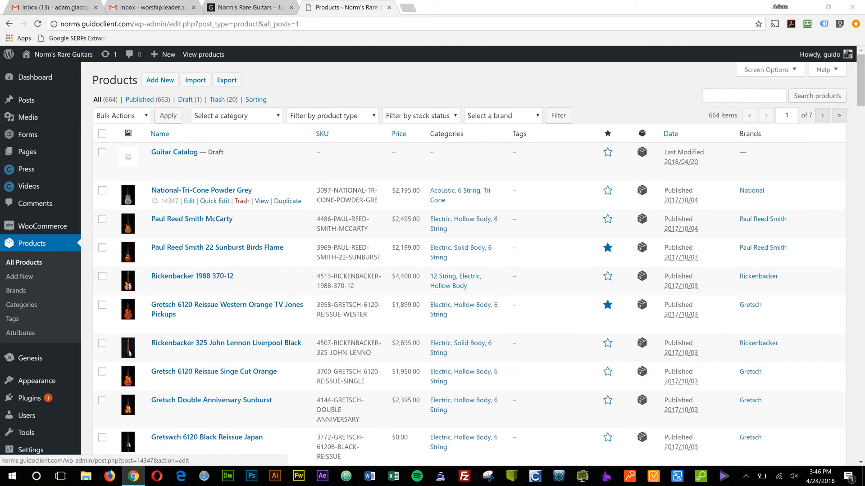
left_click(190, 201)
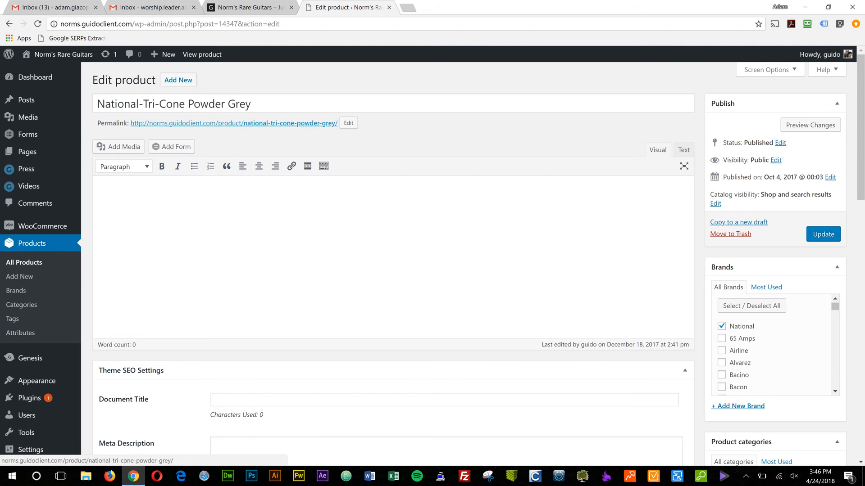
Examine the product's Document Title and Meta Description fields under Theme SEO Settings, along with its title and main description area.
scroll(393, 261, "down", 6)
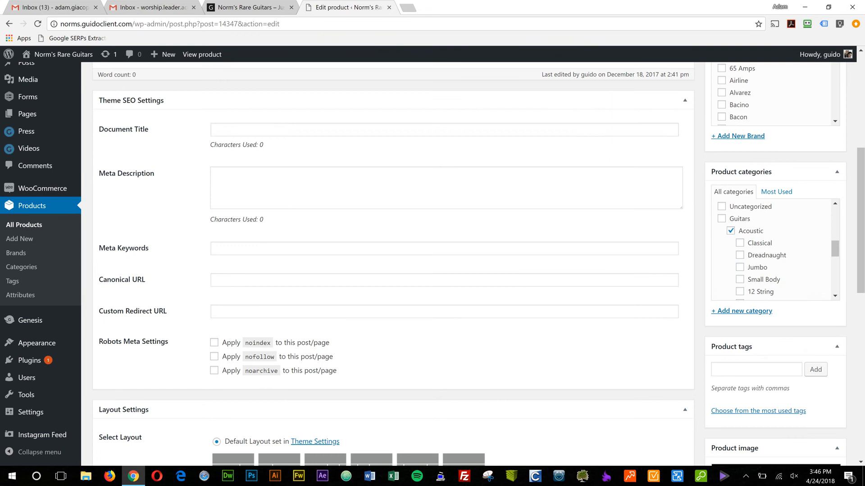
left_click(444, 130)
left_click(446, 187)
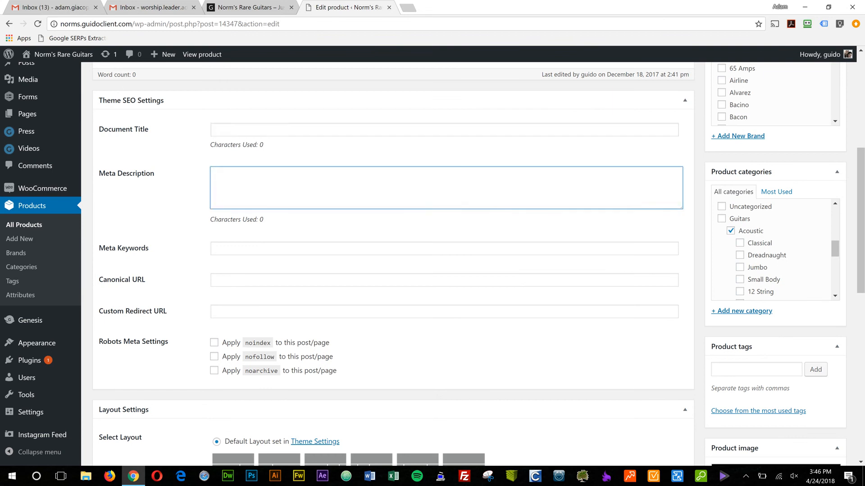
left_click(444, 130)
left_click(446, 188)
left_click(444, 130)
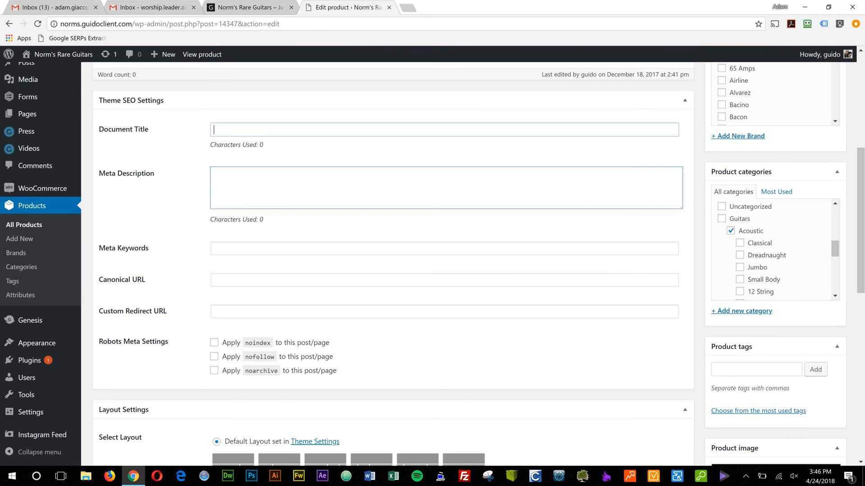
left_click(445, 188)
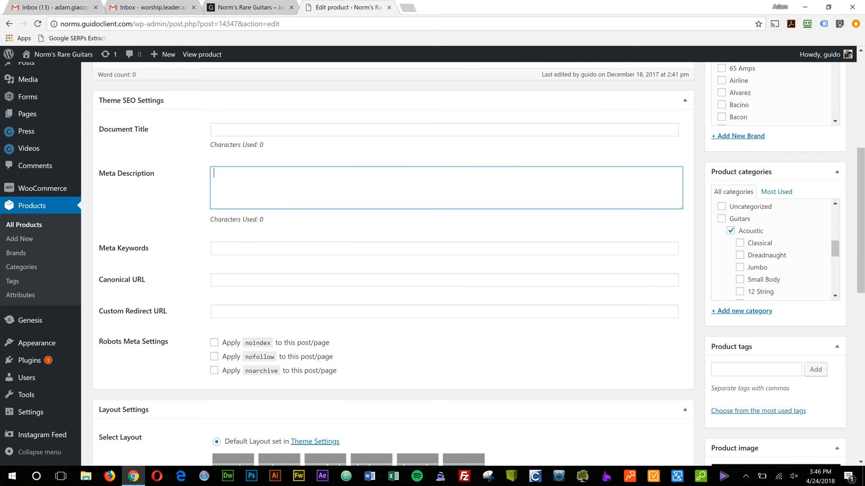
left_click(444, 130)
scroll(432, 264, "up", 2)
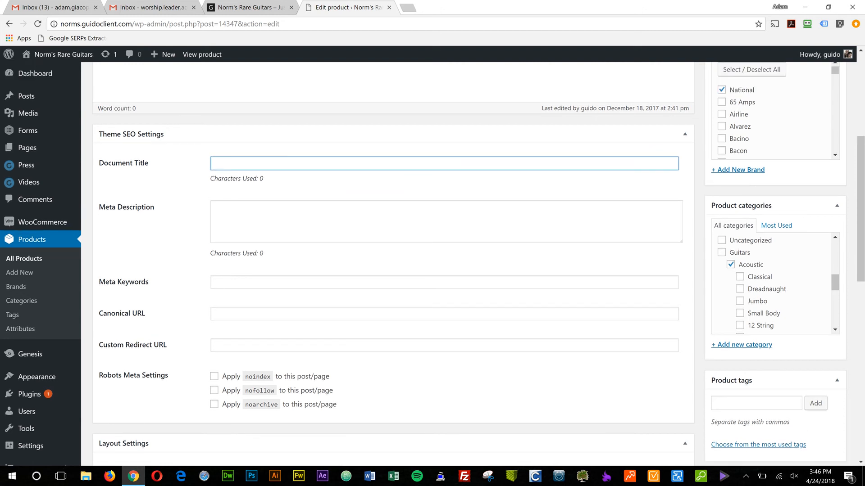
scroll(433, 264, "up", 4)
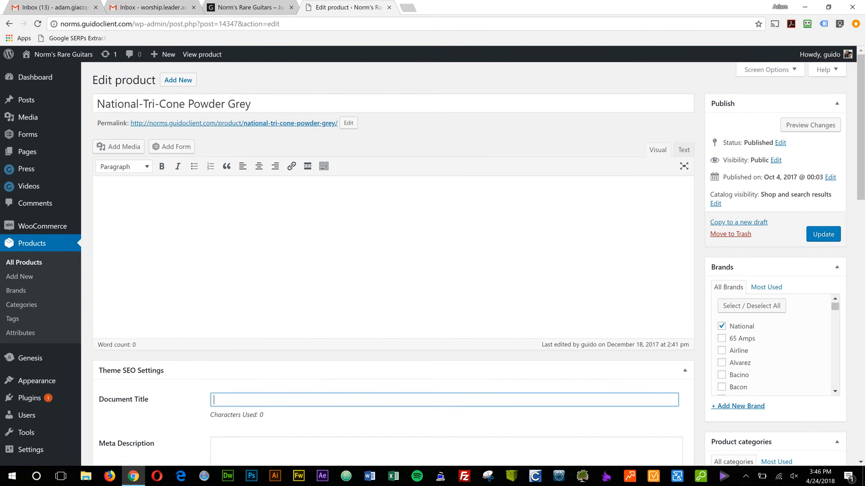
left_click_drag(279, 104, 36, 117)
left_click(289, 225)
Collapse the Theme SEO Settings and Layout Settings sections of the product editor.
scroll(288, 225, "down", 6)
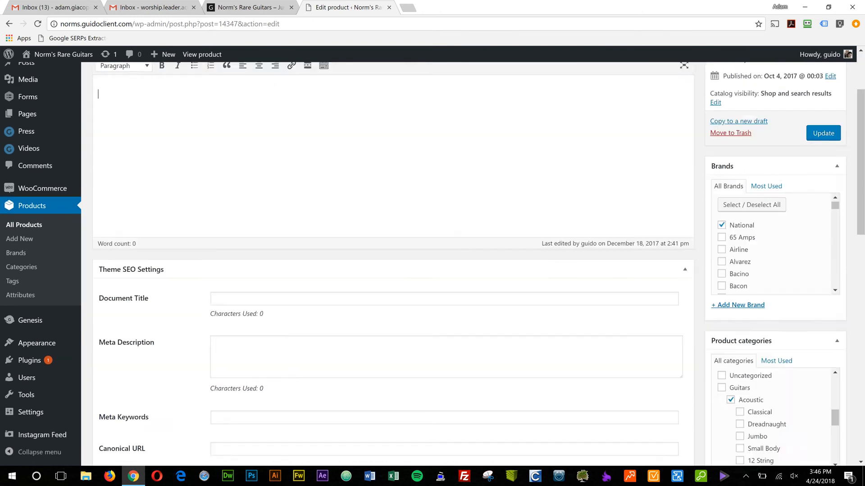
scroll(433, 264, "down", 1)
scroll(432, 264, "up", 2)
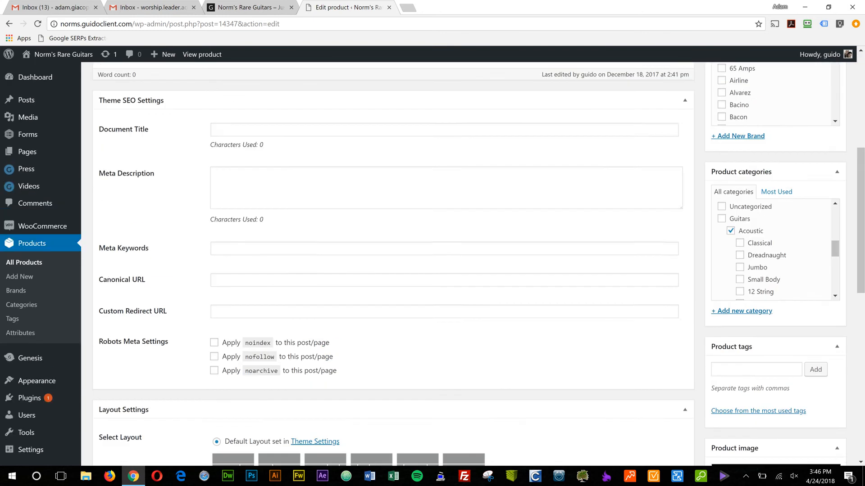
left_click(685, 100)
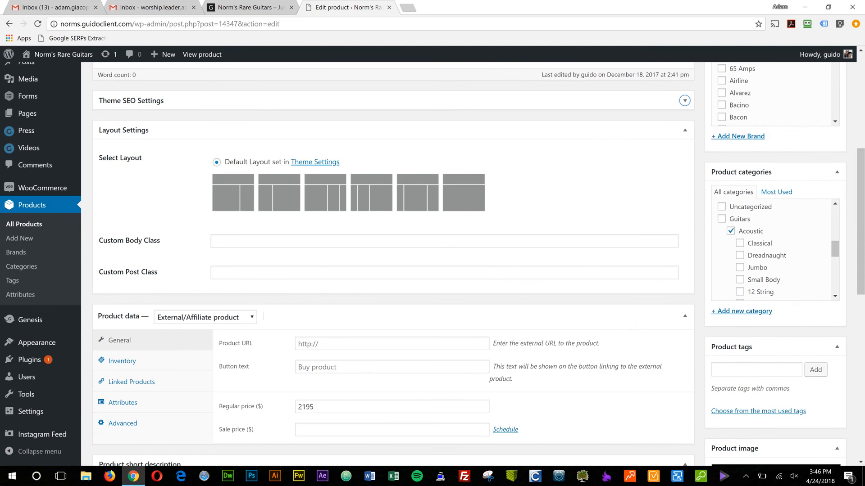
scroll(432, 263, "down", 1)
scroll(433, 264, "up", 1)
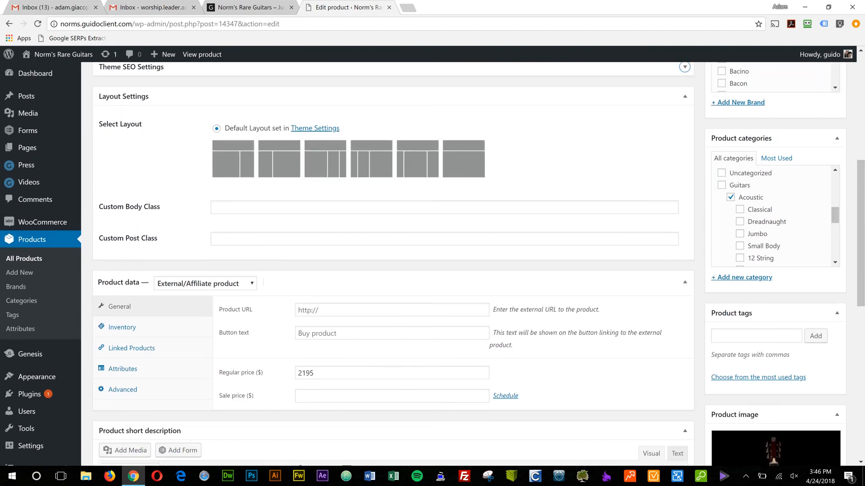
key("Tab")
key("Return")
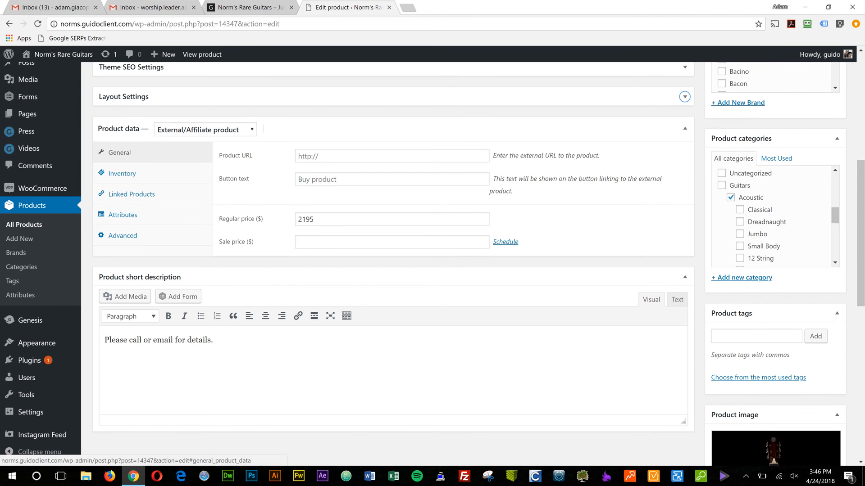
Open the product's permalink in a new browser tab and view its price and details on the live page.
scroll(120, 153, "up", 1)
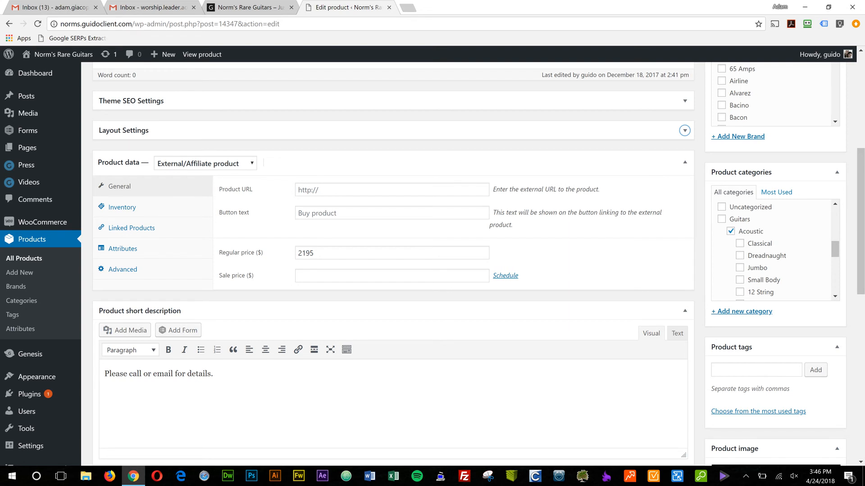
scroll(391, 264, "up", 6)
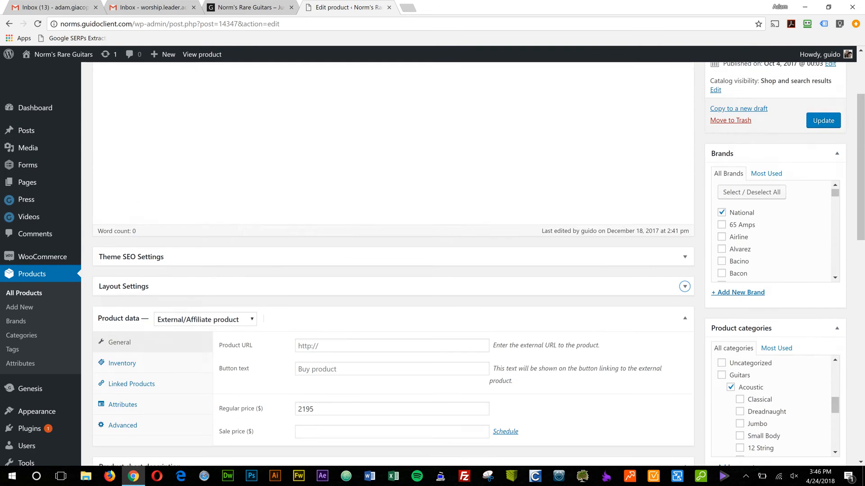
middle_click(234, 124)
left_click(435, 8)
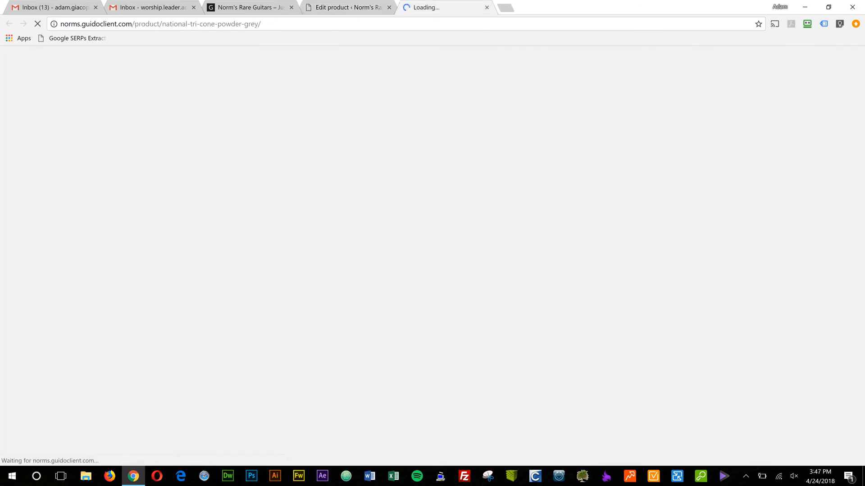
scroll(433, 255, "down", 1)
scroll(432, 256, "down", 2)
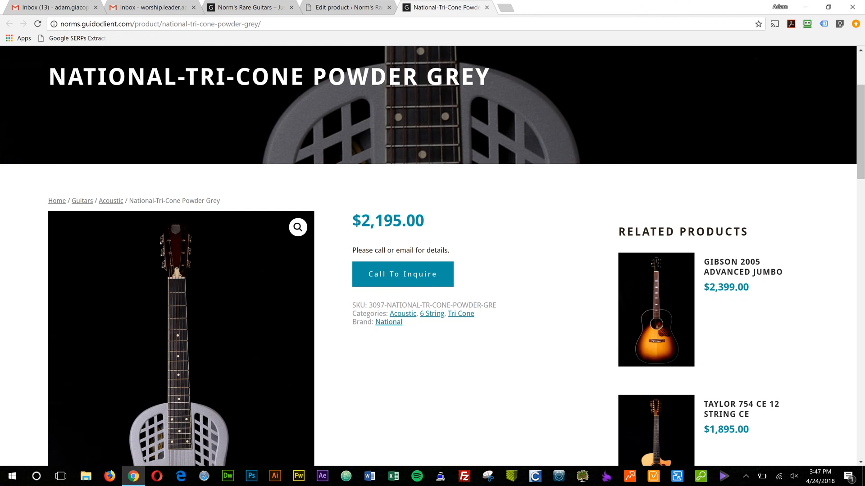
Return to the product editor to review the General product data and short description, and compare them with the live page.
left_click(347, 7)
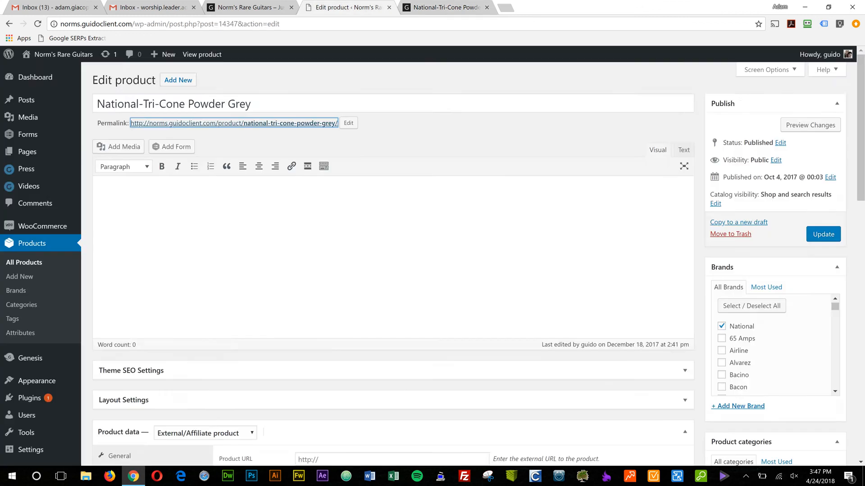
scroll(387, 256, "down", 5)
scroll(432, 265, "down", 3)
scroll(432, 265, "up", 4)
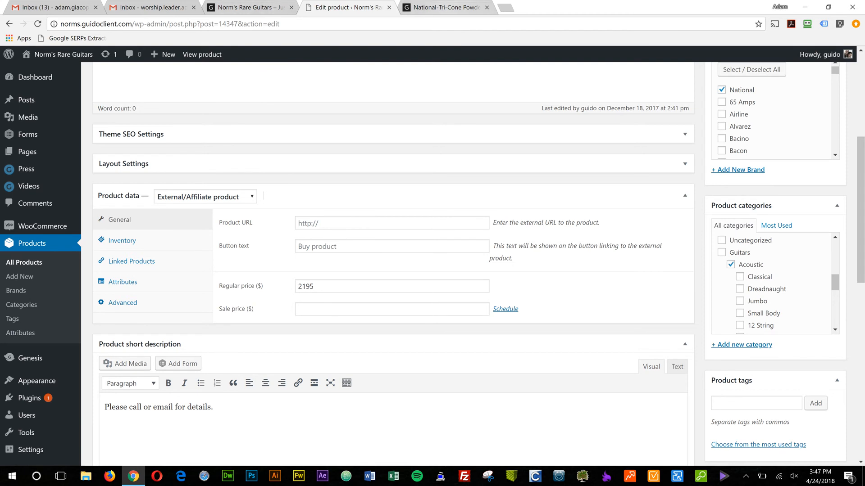
left_click(444, 7)
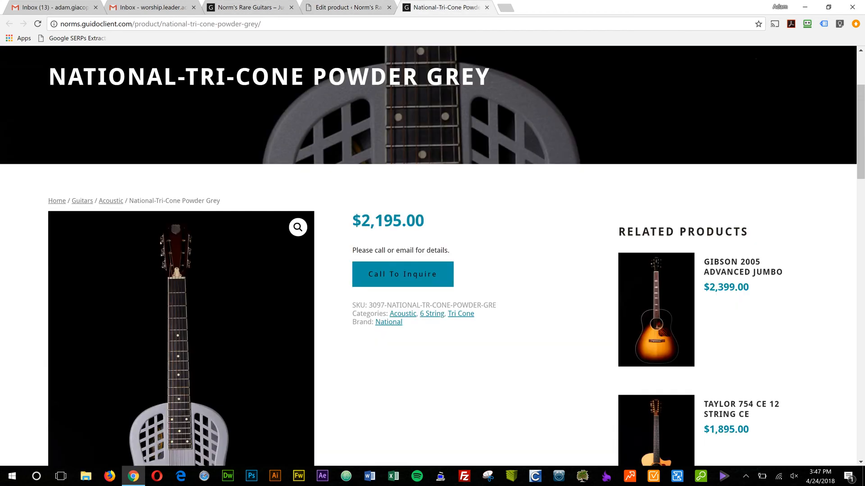
Back in the product editor, view the available product types without changing the selection, keeping the Product data section expanded.
left_click(348, 7)
left_click(206, 197)
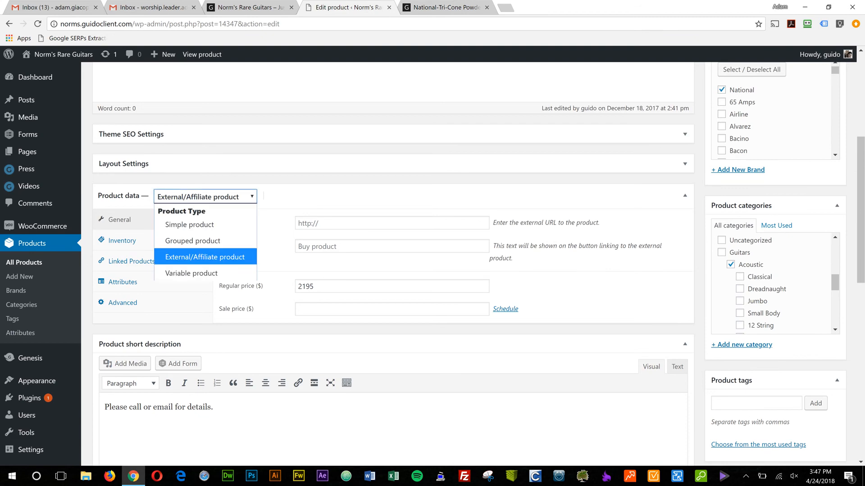
left_click(315, 196)
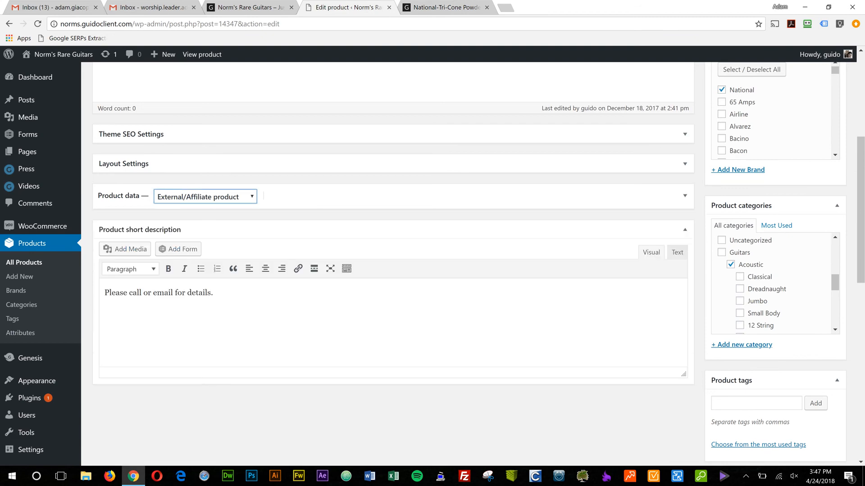
left_click(316, 197)
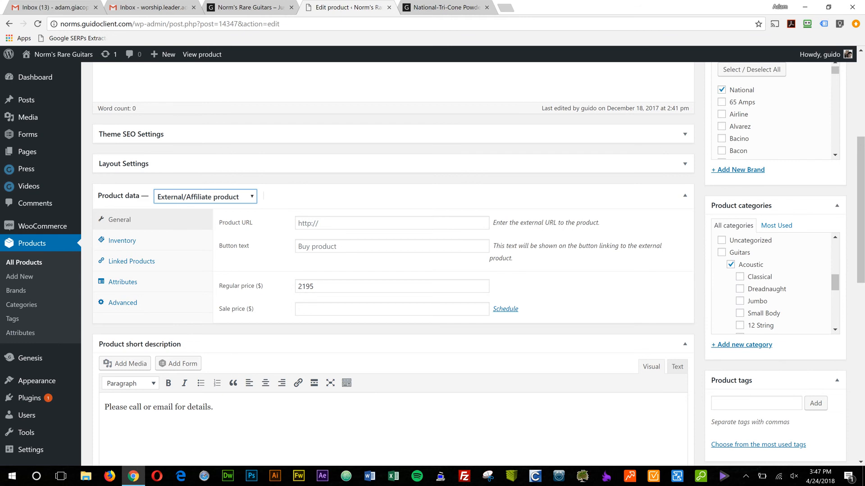
Check the product's Regular price field against the storefront pages and return to the product editor.
left_click(361, 287)
left_click(256, 7)
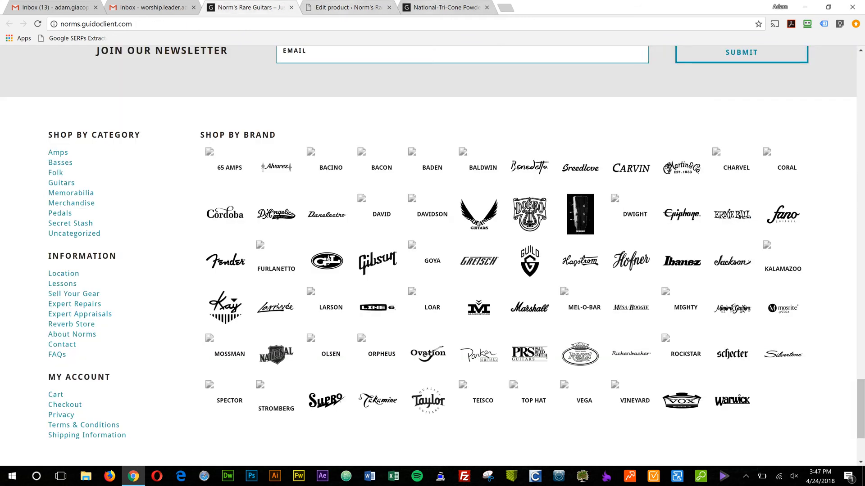
left_click(446, 8)
left_click(349, 7)
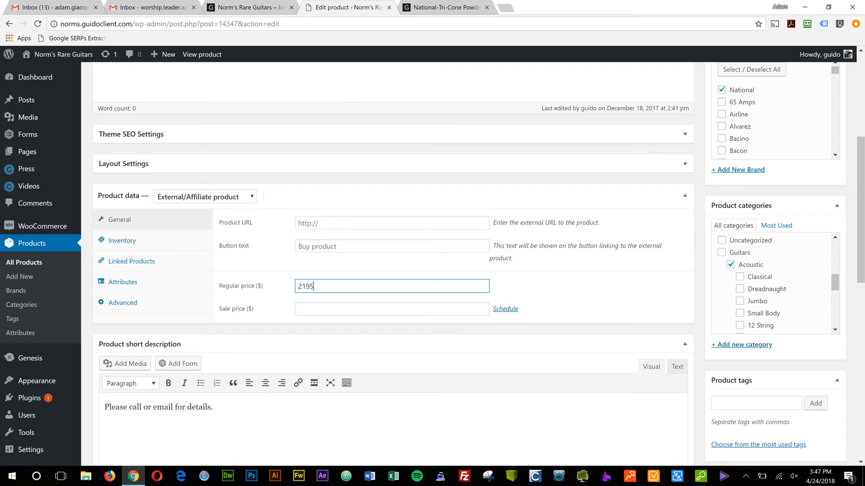
View the SKU in the product's Inventory data and compare it with the SKU on the live product page.
left_click(122, 241)
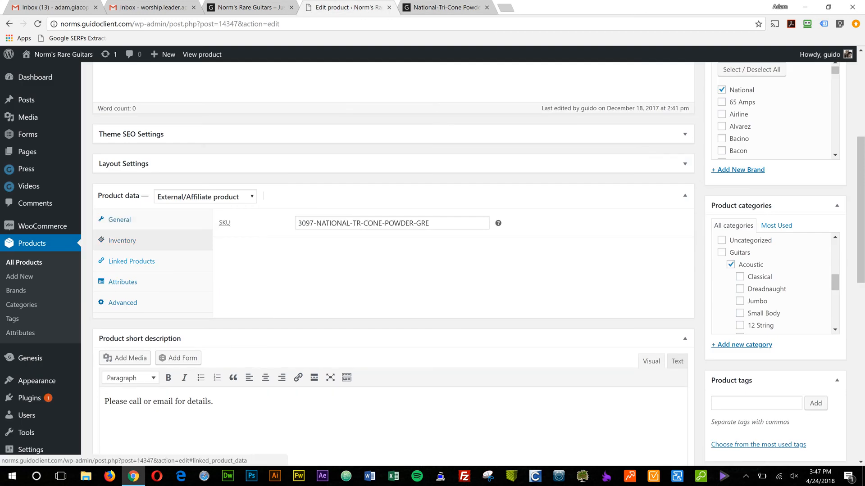
triple_click(363, 223)
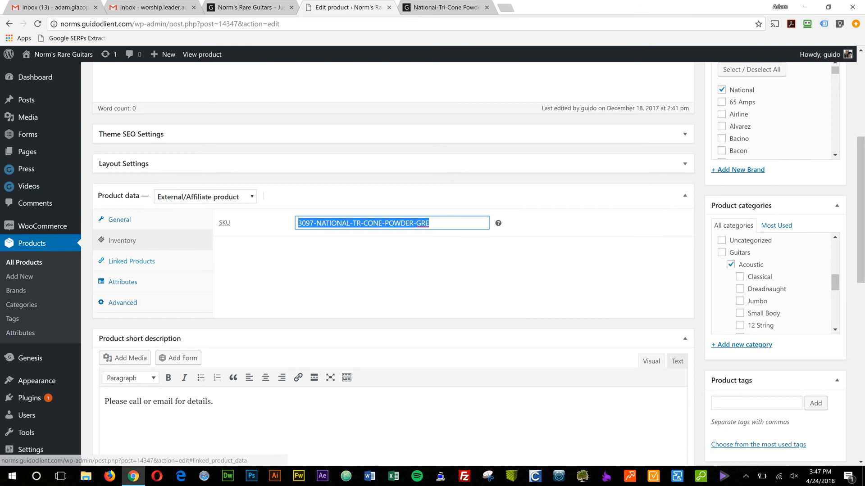
left_click(431, 224)
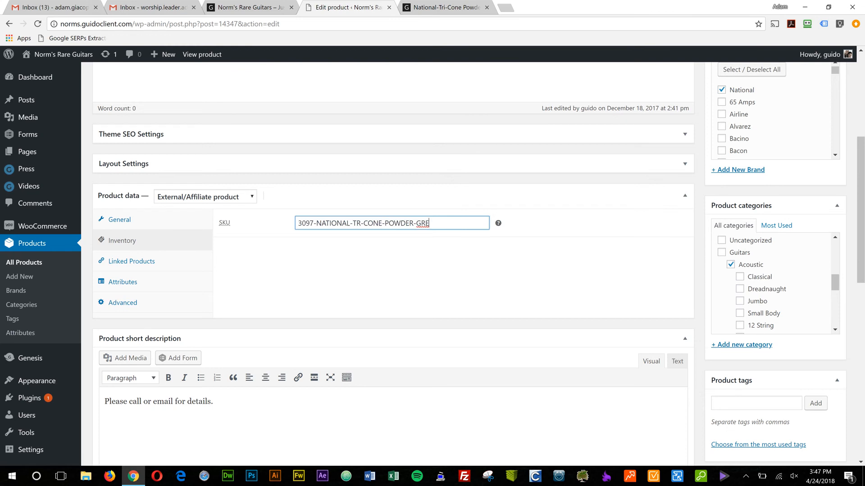
key("ctrl+Tab")
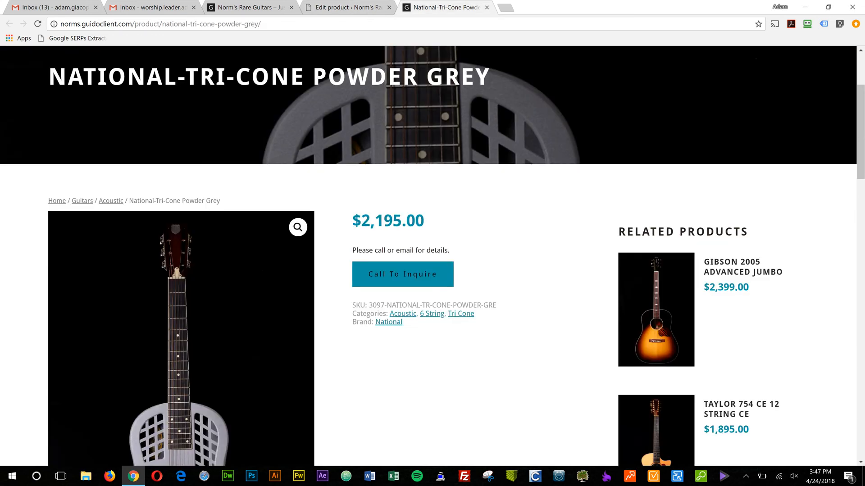
left_click_drag(369, 305, 493, 306)
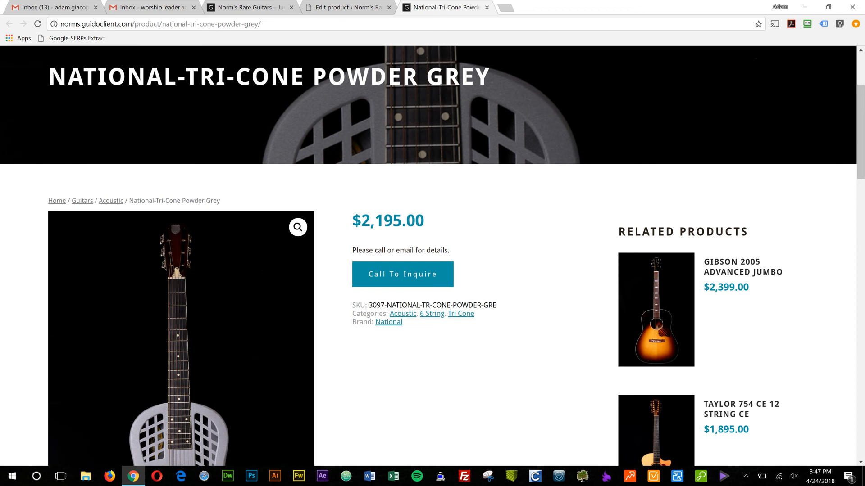
key("ctrl+shift+Tab")
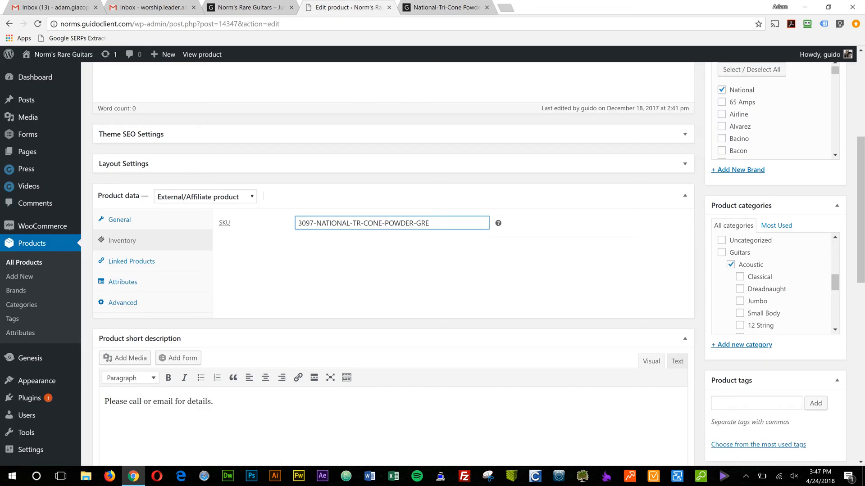
Review the product's Linked Products and Advanced data, ending on its Attributes settings.
left_click(132, 261)
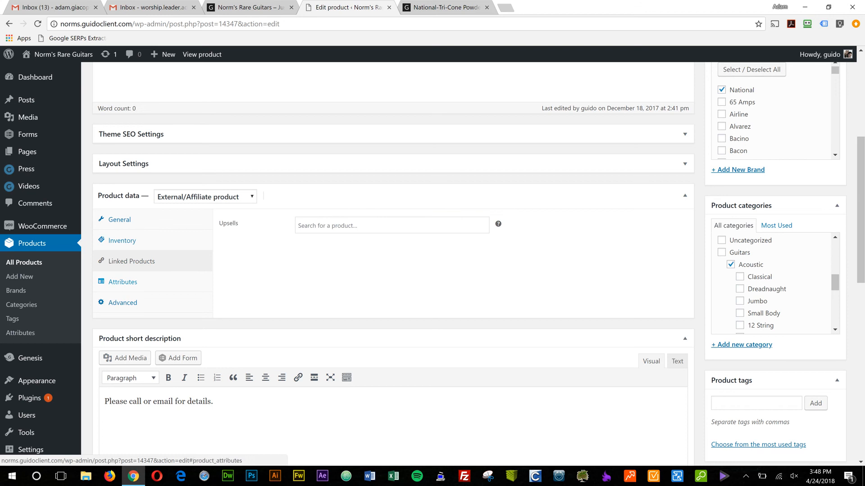
left_click(123, 282)
left_click(123, 303)
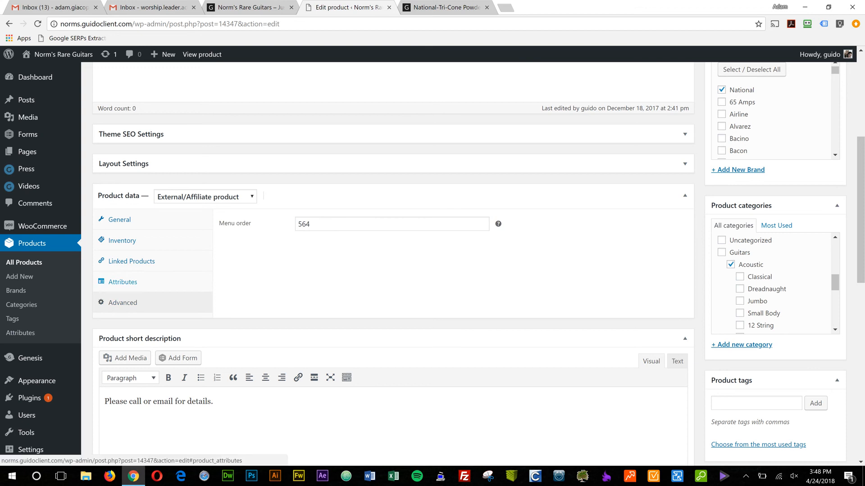
left_click(122, 282)
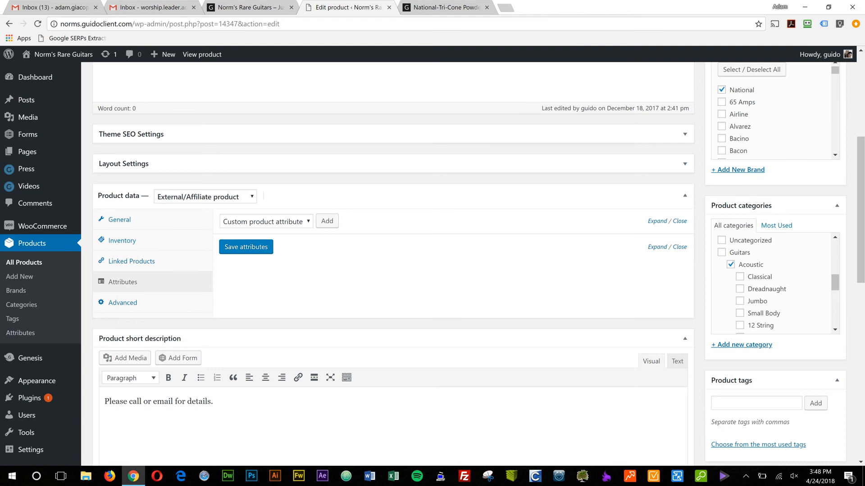
Examine the Product categories list to see which categories are assigned to the guitar.
scroll(433, 264, "down", 1)
scroll(775, 250, "down", 5)
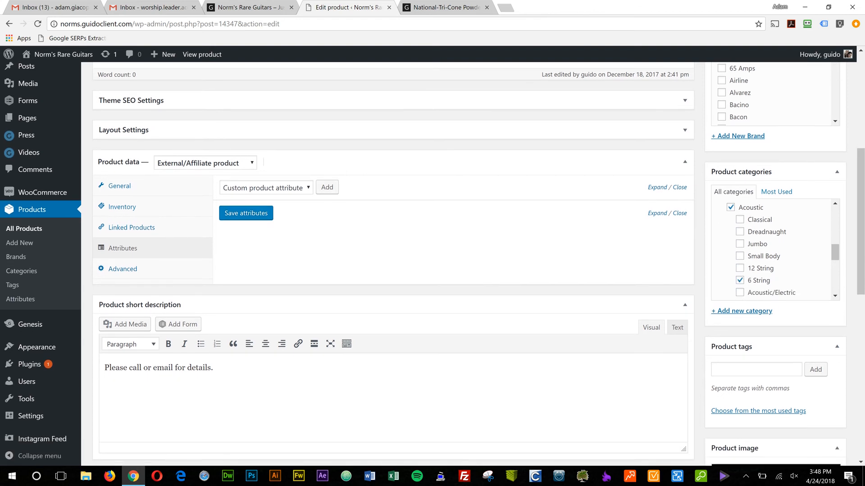
scroll(775, 249, "down", 4)
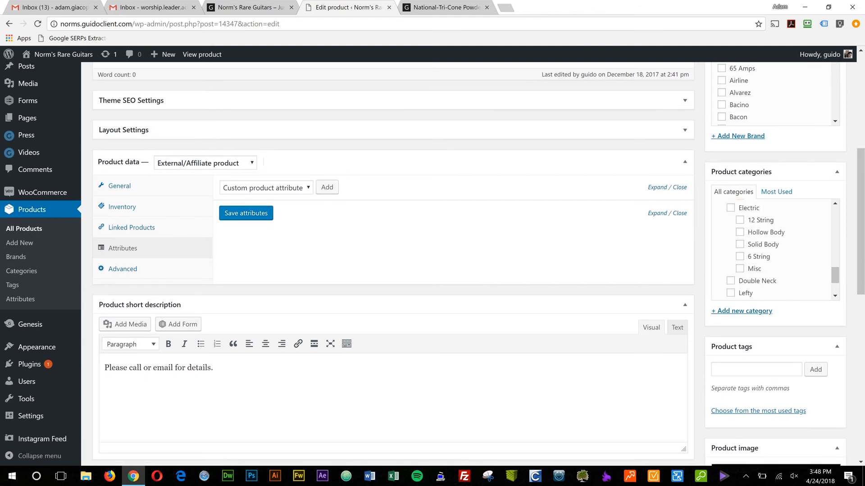
scroll(774, 250, "up", 2)
scroll(775, 250, "up", 5)
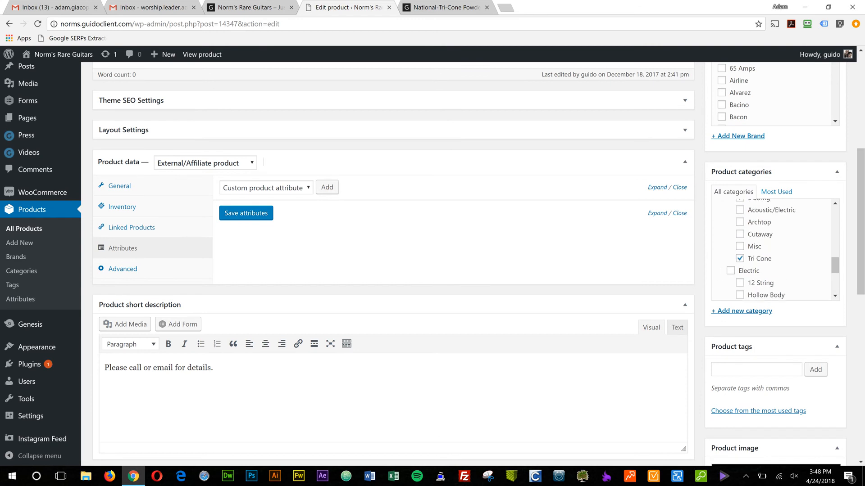
scroll(433, 264, "up", 3)
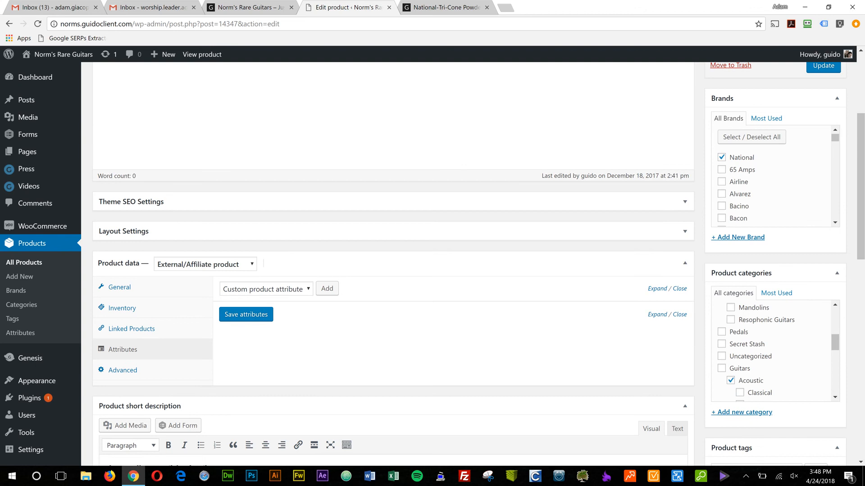
Compare the product short description with the text on the live product page and return to the product editor.
scroll(432, 265, "down", 7)
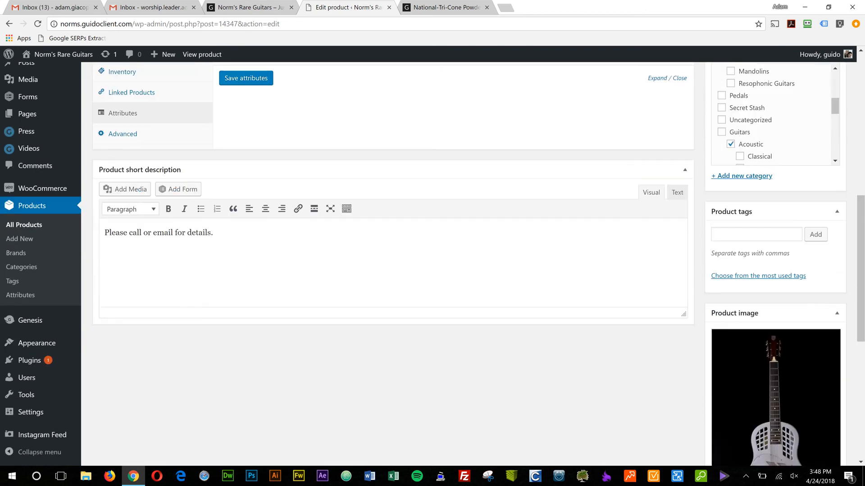
left_click_drag(214, 233, 28, 239)
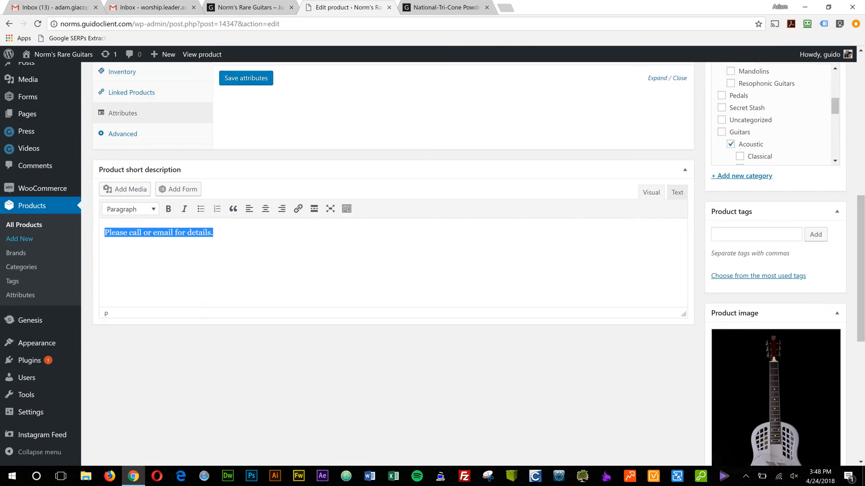
left_click(446, 8)
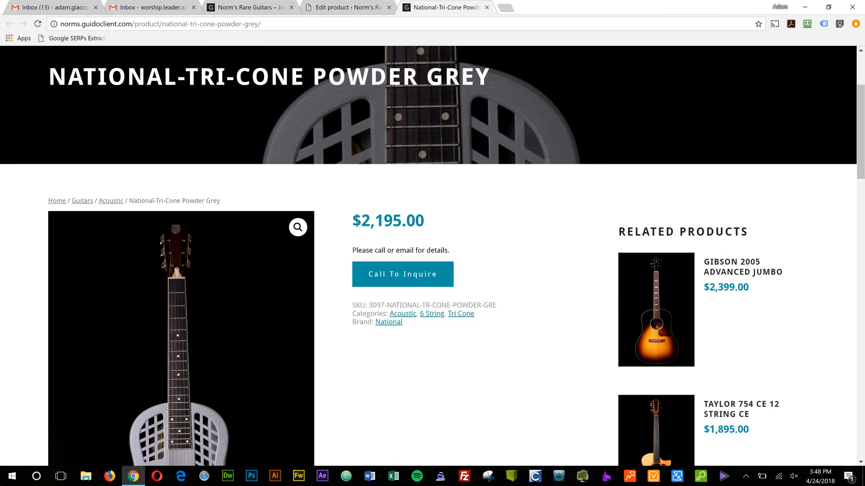
left_click(351, 7)
left_click(214, 233)
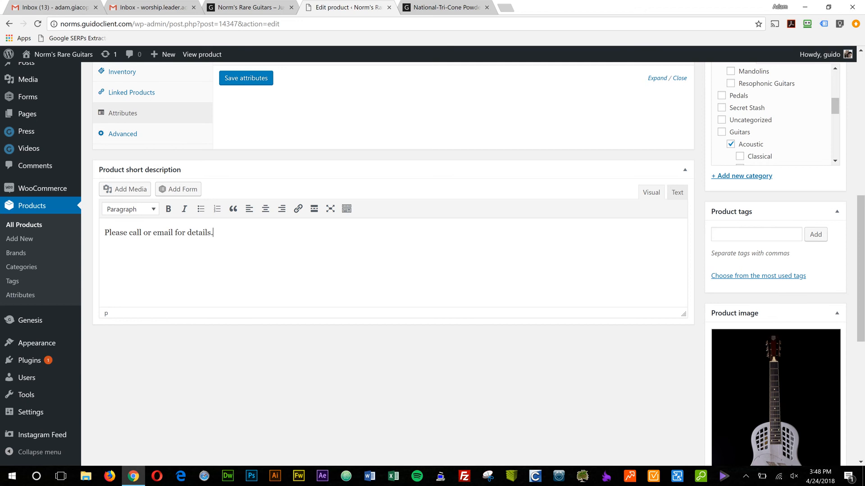
left_click(446, 7)
key("ctrl+shift+Tab")
Review the Product image and Product gallery pictures in the product editor.
scroll(479, 264, "down", 5)
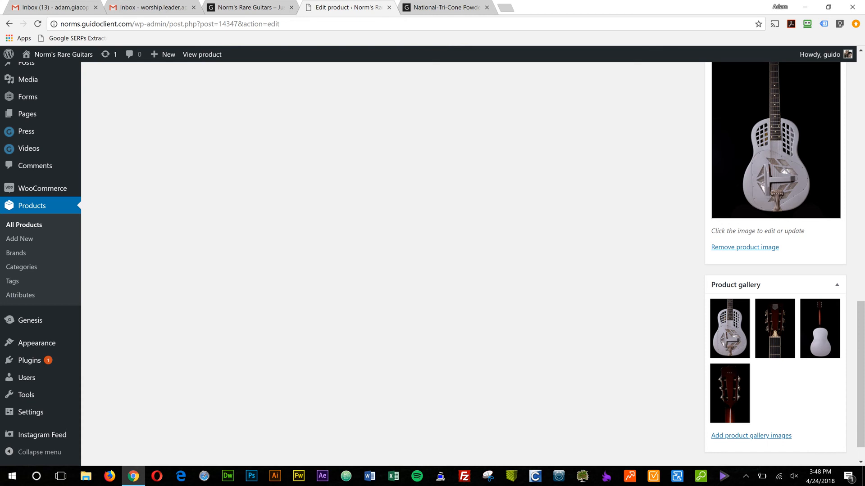
scroll(479, 264, "up", 2)
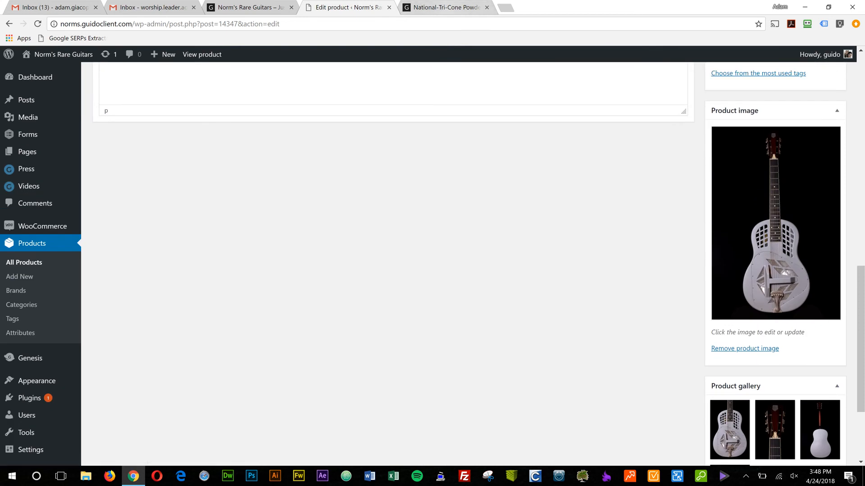
scroll(774, 363, "down", 2)
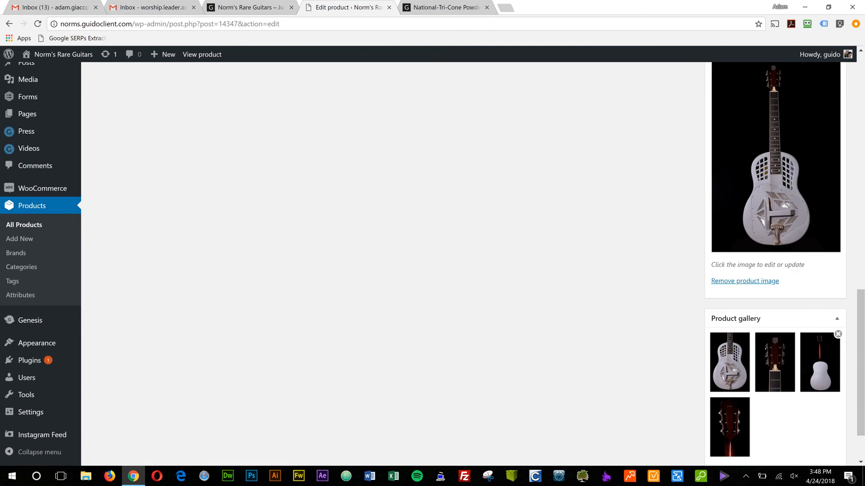
scroll(819, 362, "down", 1)
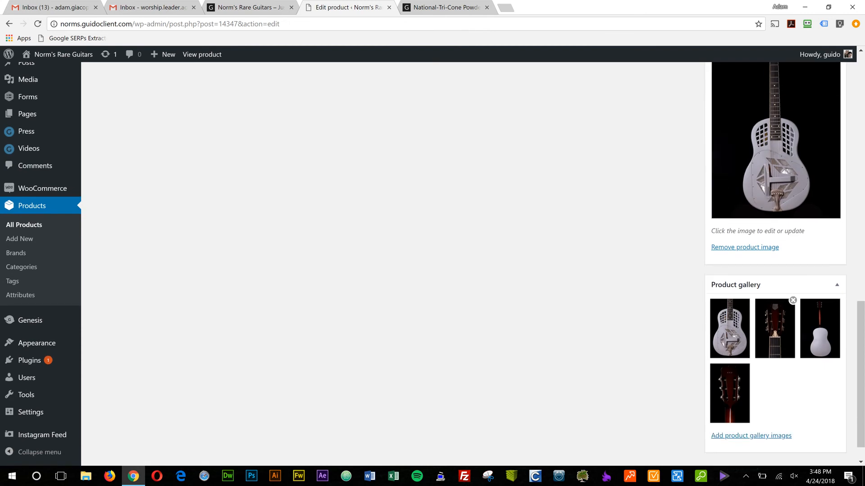
Compare the product image and gallery pictures with the main picture and thumbnails on the live product page, and return to the editor.
key("ctrl+Tab")
scroll(433, 255, "down", 6)
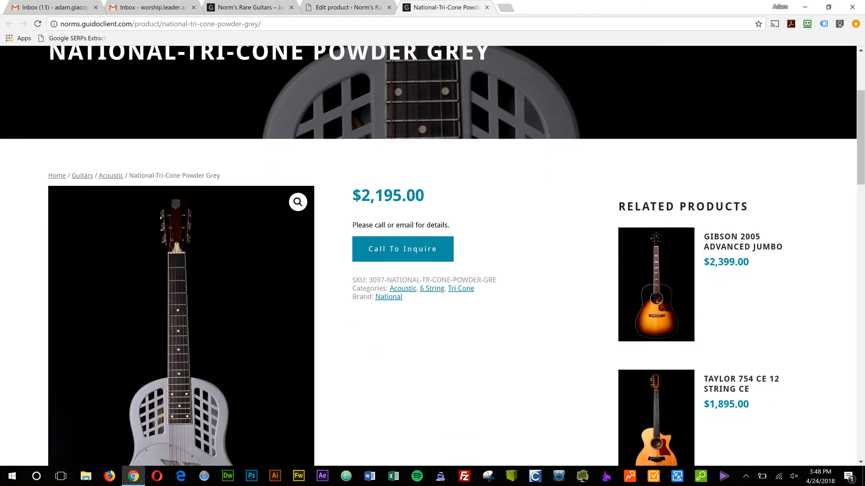
scroll(432, 256, "down", 2)
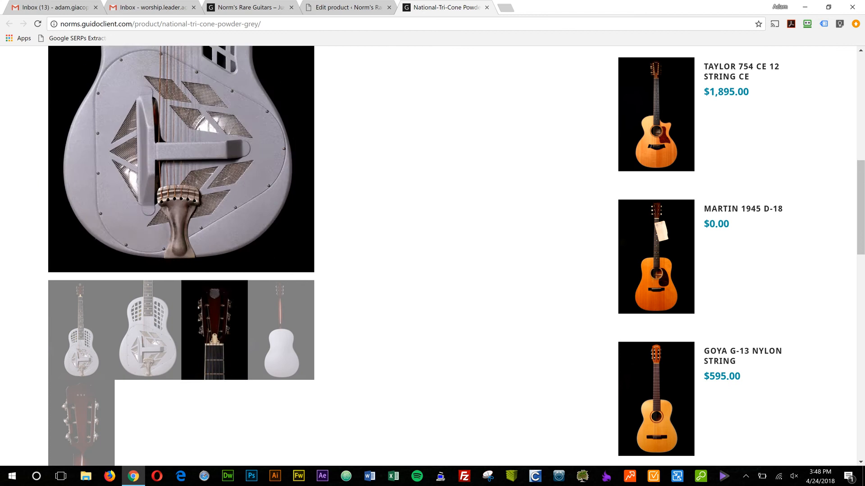
key("ctrl+shift+Tab")
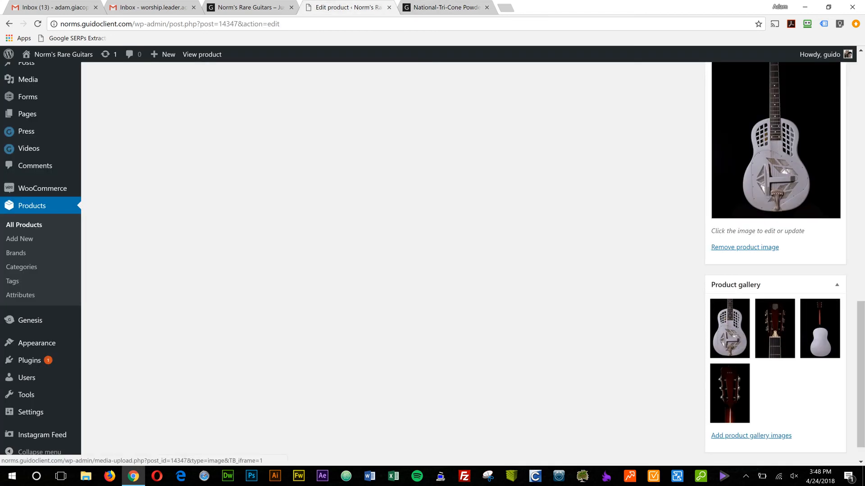
key("ctrl+Tab")
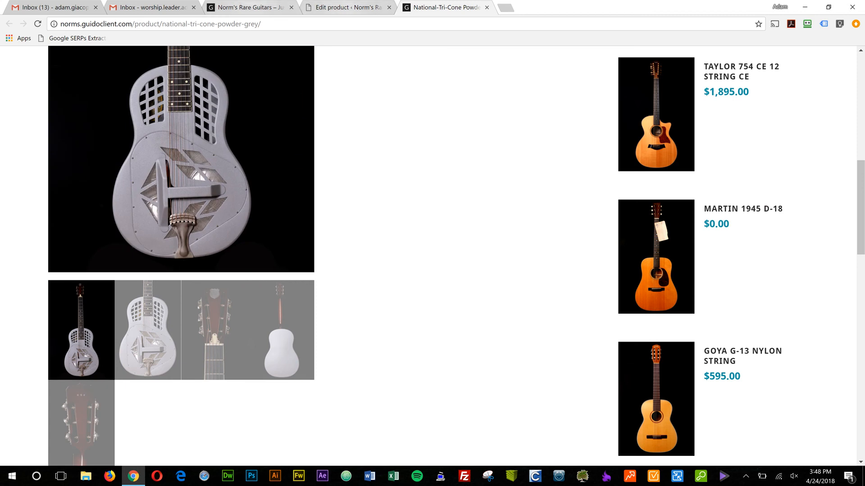
left_click(344, 8)
View the upload option for adding product gallery images, browsing the Downloads folder without choosing a file.
scroll(774, 157, "up", 1)
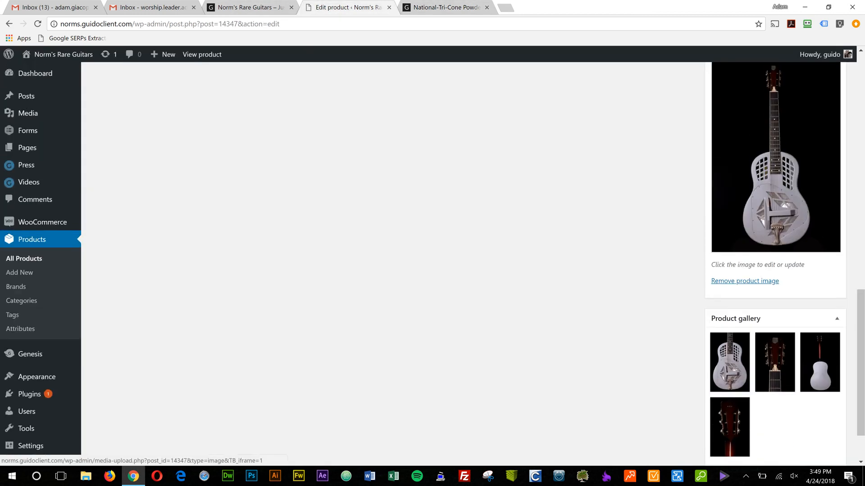
scroll(748, 342, "down", 1)
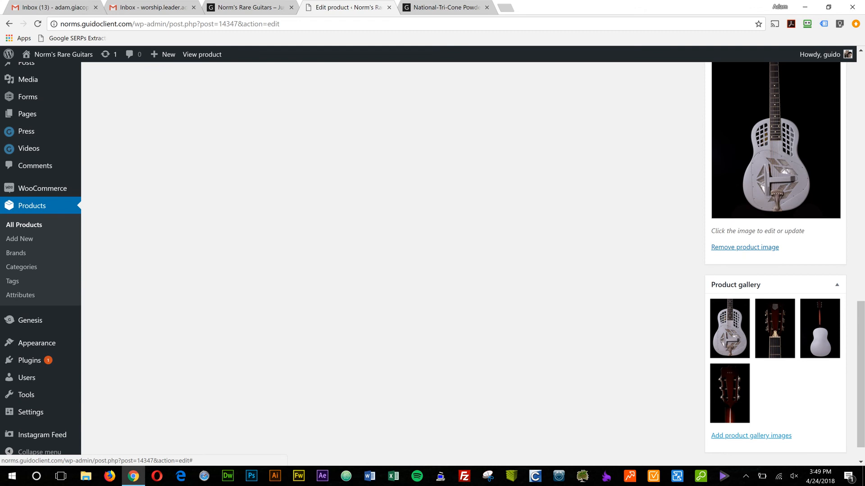
left_click(751, 436)
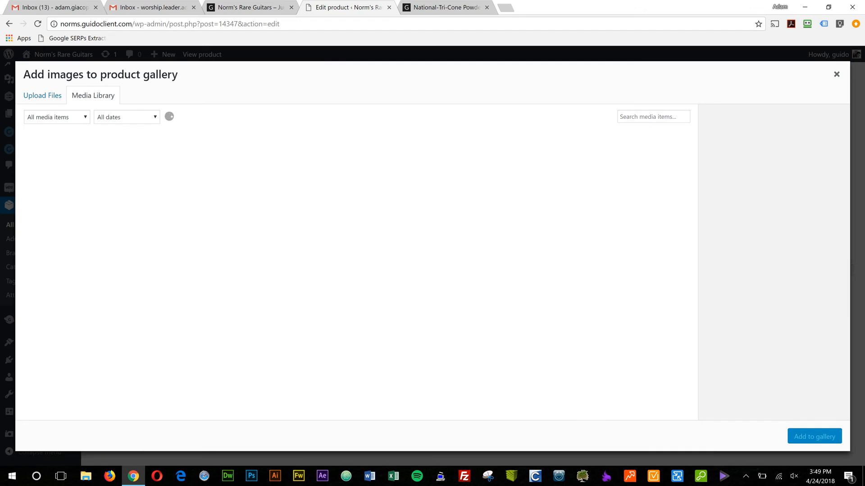
left_click(836, 75)
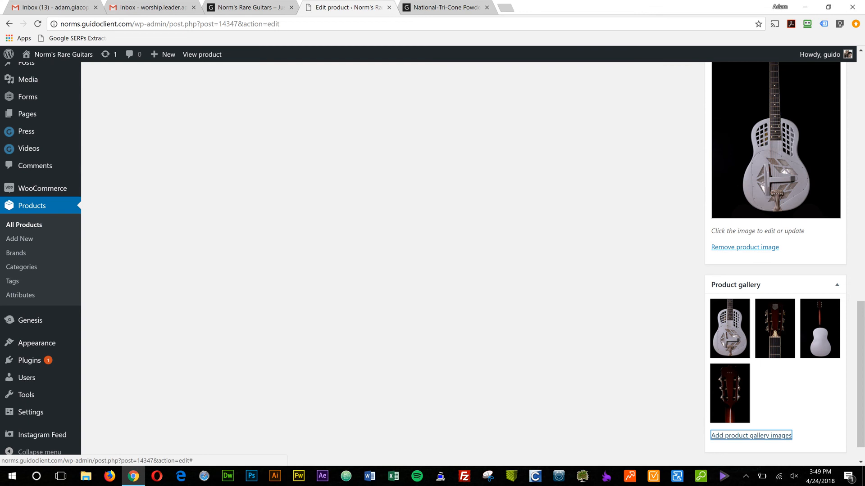
left_click(751, 436)
left_click(42, 95)
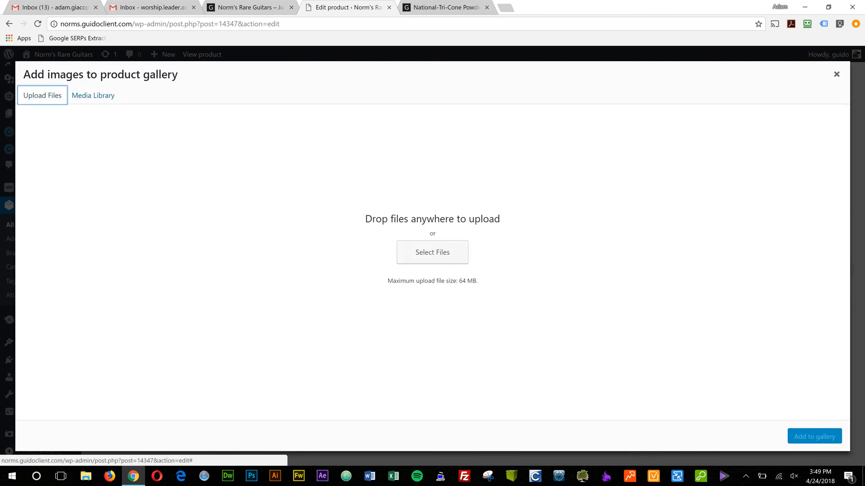
left_click(433, 253)
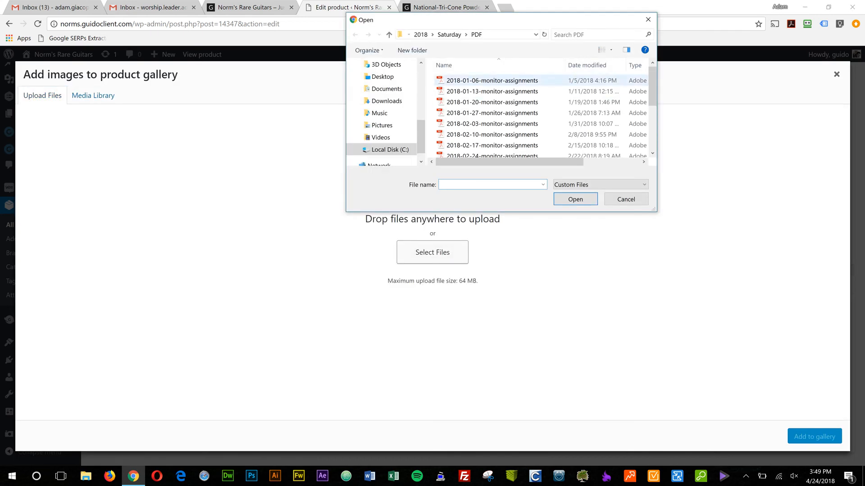
left_click(387, 101)
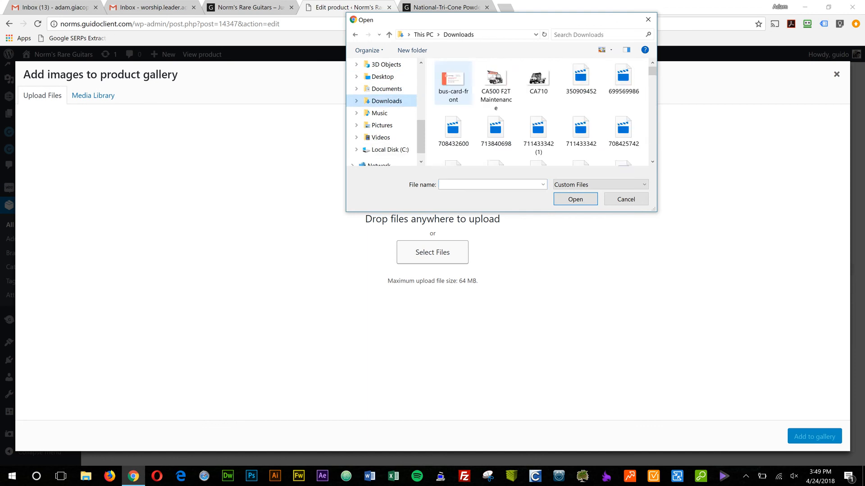
left_click(626, 199)
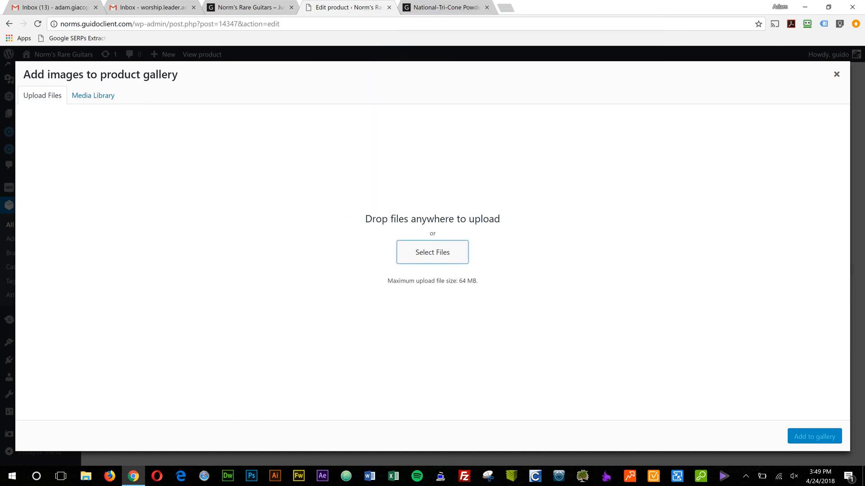
Try out selecting and deselecting Media Library images for the product gallery, and close the dialog without adding any.
left_click(93, 95)
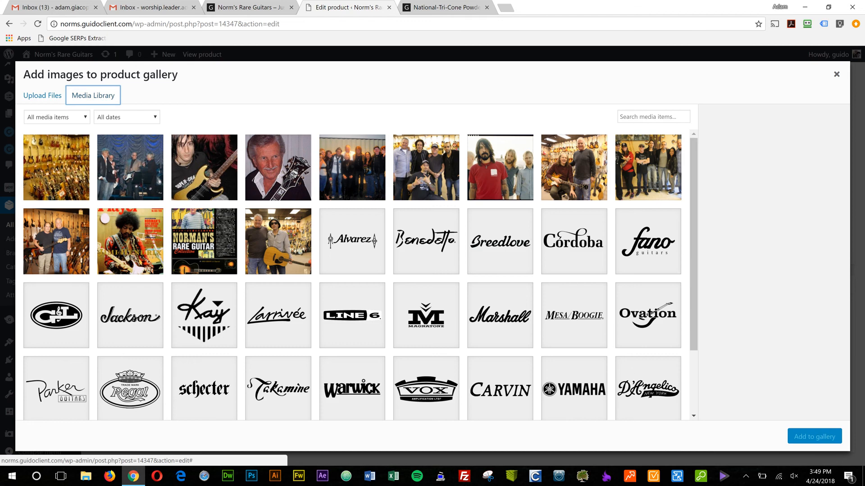
left_click(57, 167)
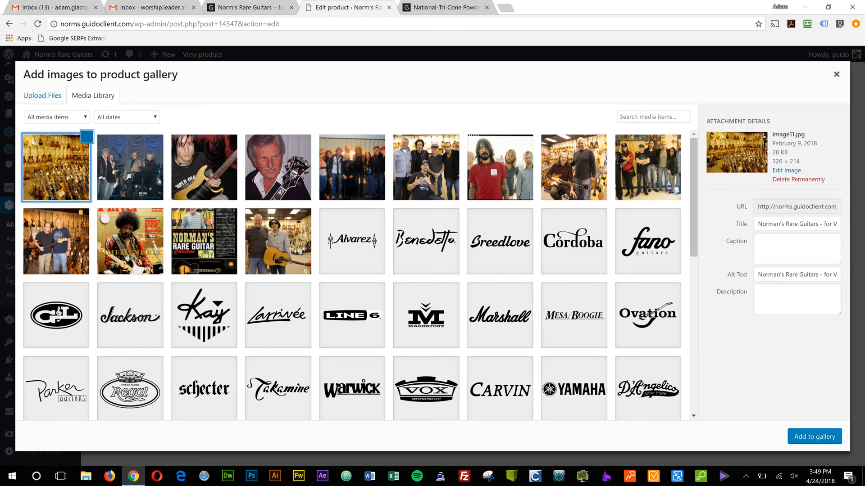
left_click(87, 137)
left_click(130, 167)
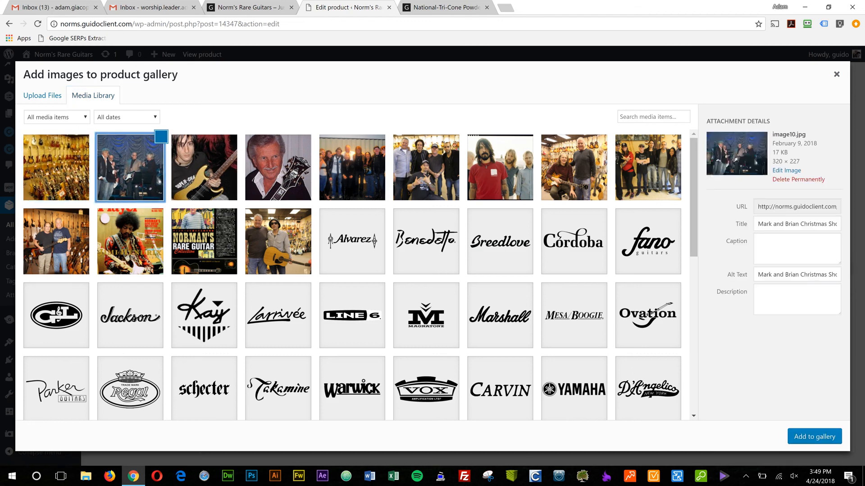
left_click(204, 168)
left_click(235, 136)
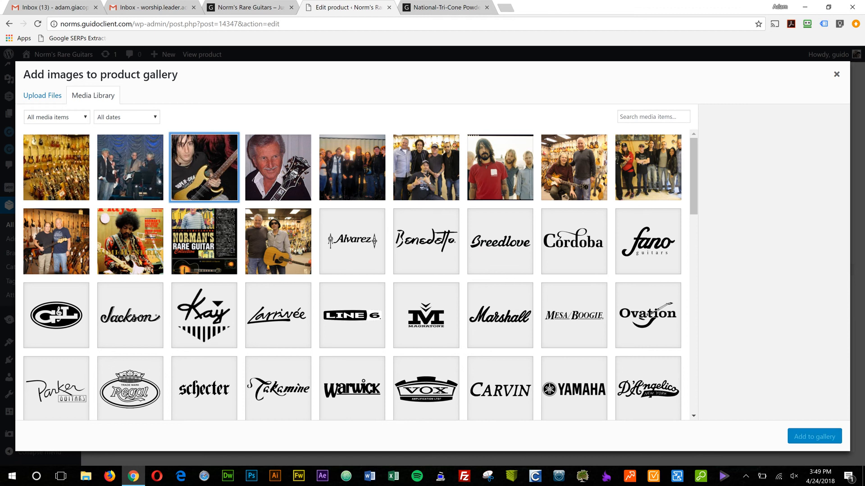
left_click(836, 74)
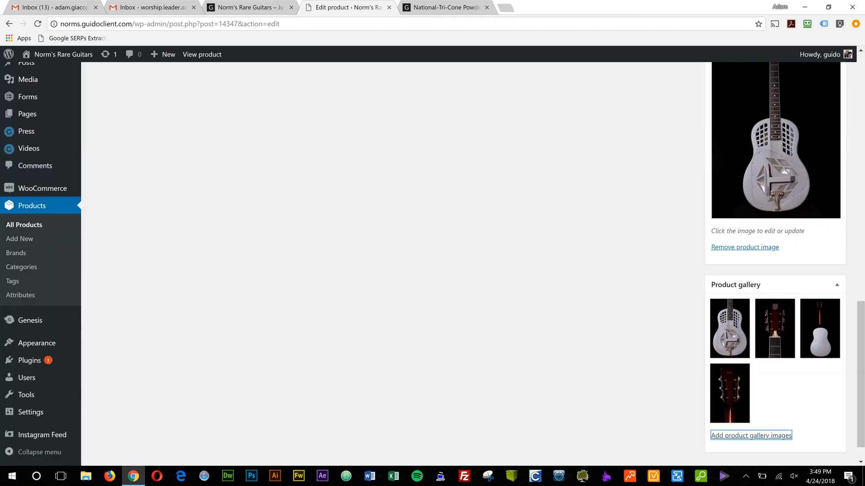
View the Brands list in the product editor and check the brand shown on the live product page.
scroll(775, 270, "up", 3)
scroll(393, 270, "up", 12)
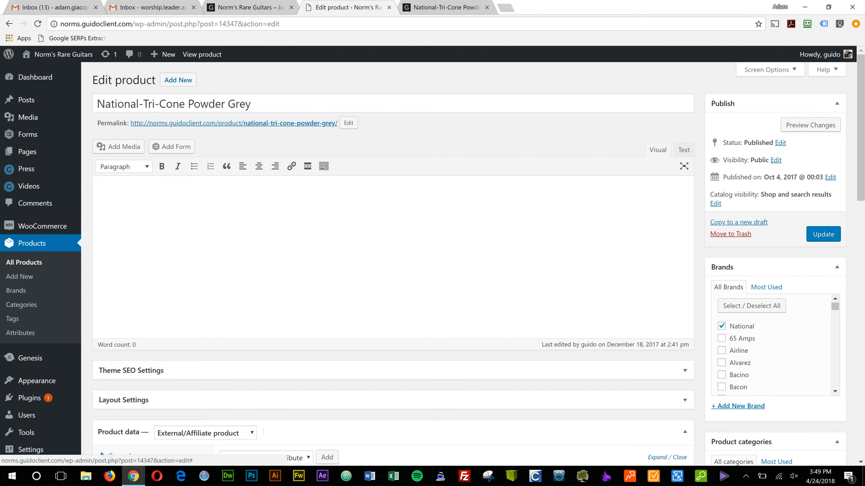
key("ctrl+Tab")
scroll(433, 255, "up", 8)
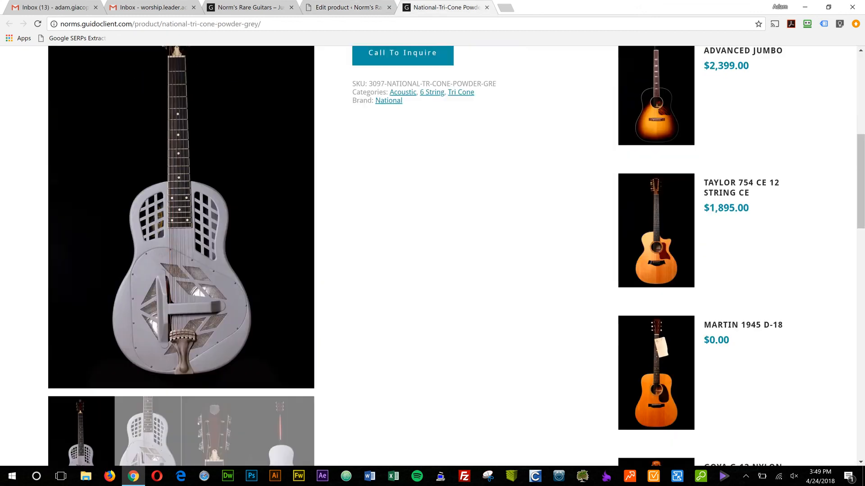
scroll(428, 256, "up", 4)
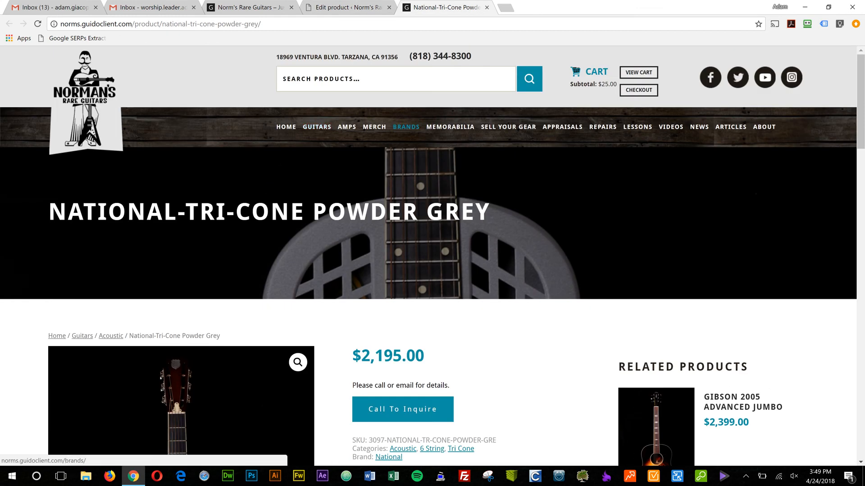
Open the storefront's Brands page and look through the brand logos.
left_click(405, 127)
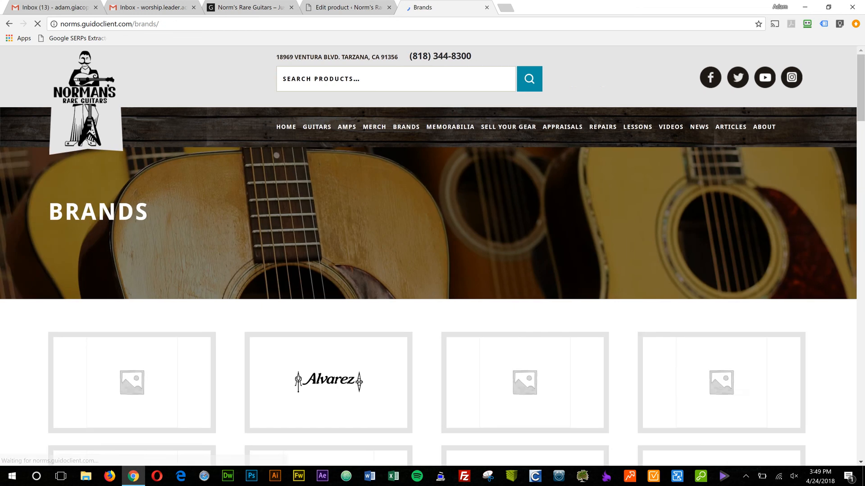
scroll(525, 309, "down", 14)
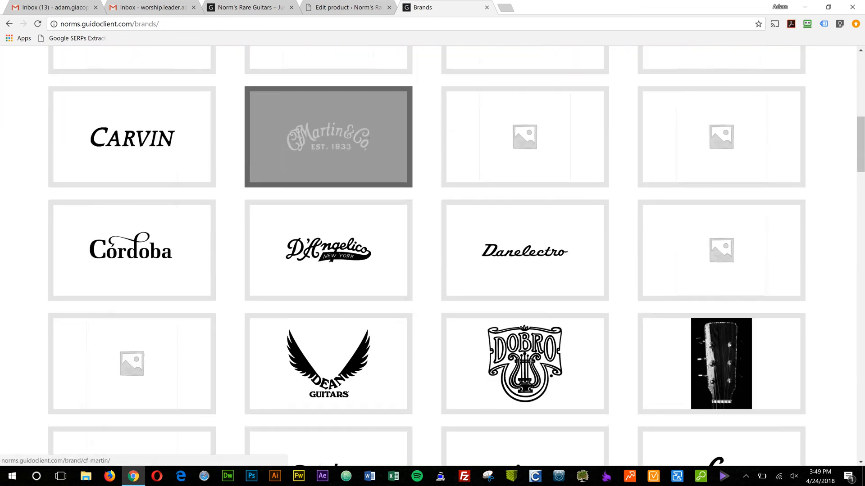
scroll(525, 257, "down", 15)
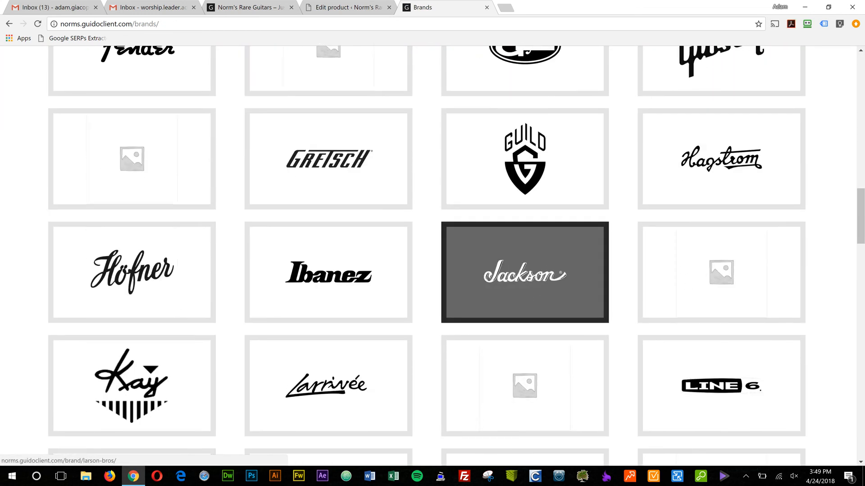
Open the National brand page from the storefront's Brands page and look through its guitars.
scroll(524, 315, "down", 5)
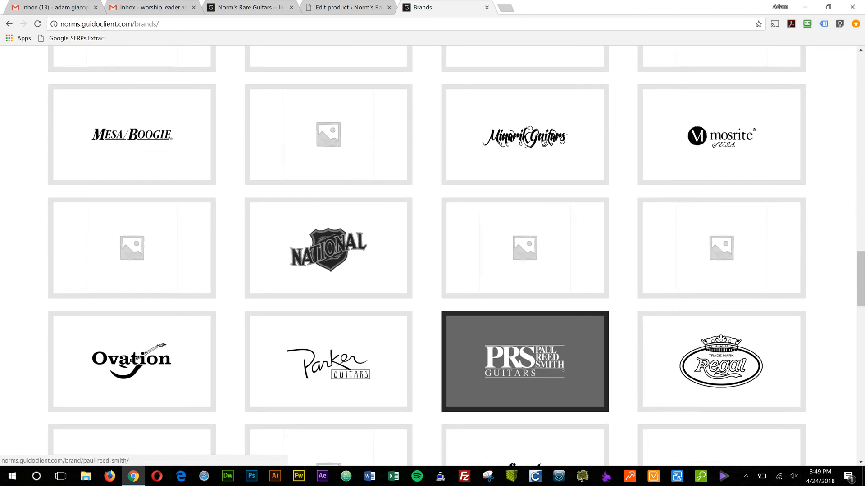
scroll(132, 191, "up", 2)
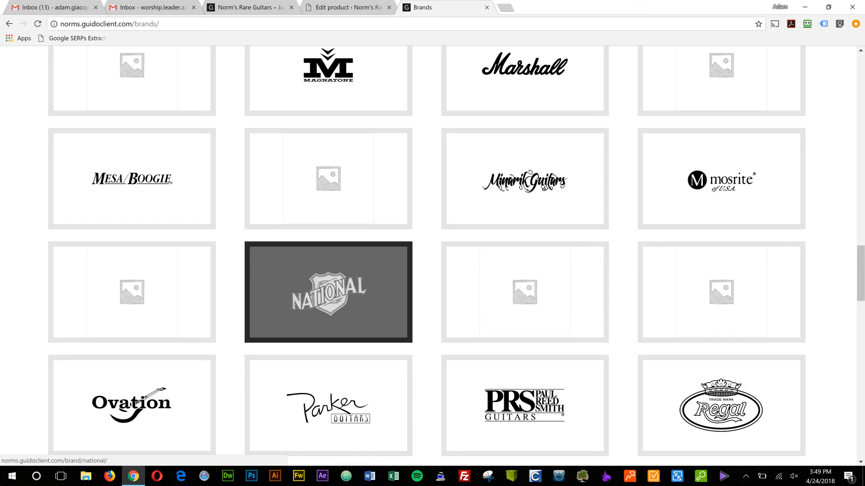
left_click(328, 293)
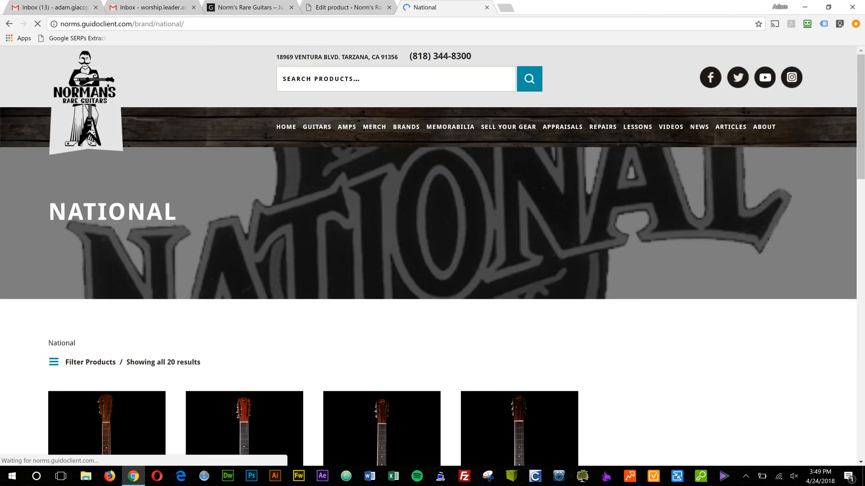
scroll(433, 256, "down", 5)
scroll(432, 256, "down", 2)
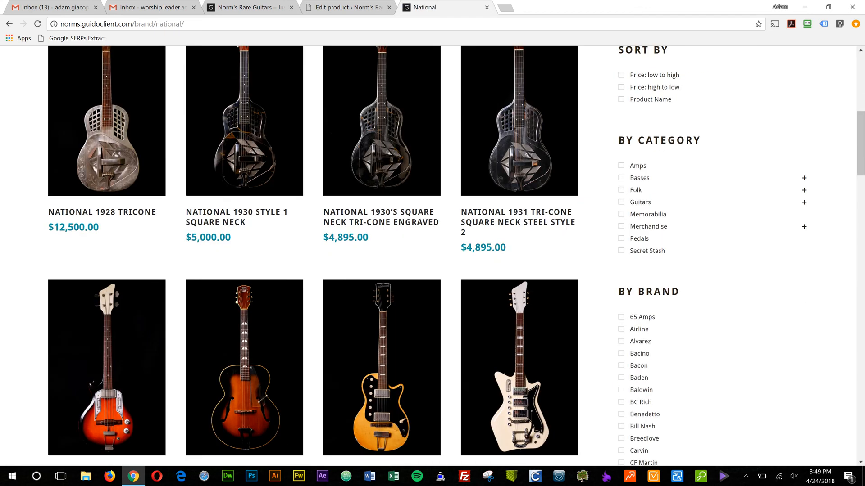
scroll(382, 315, "down", 5)
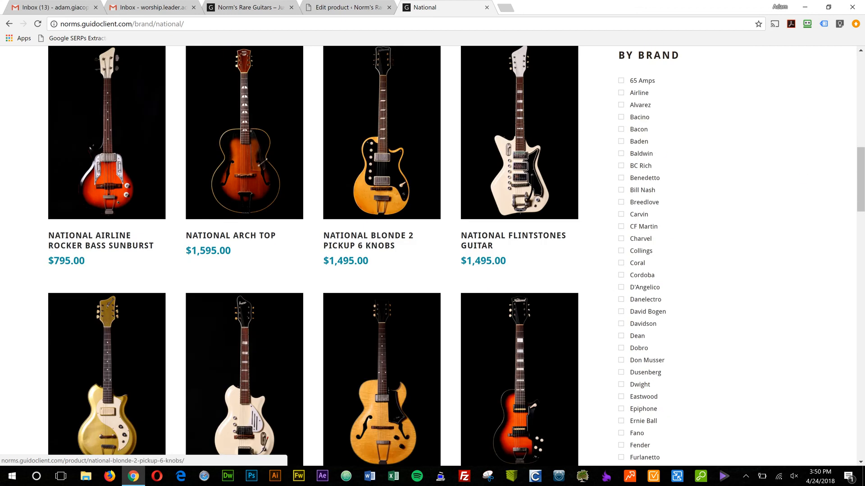
scroll(382, 225, "up", 7)
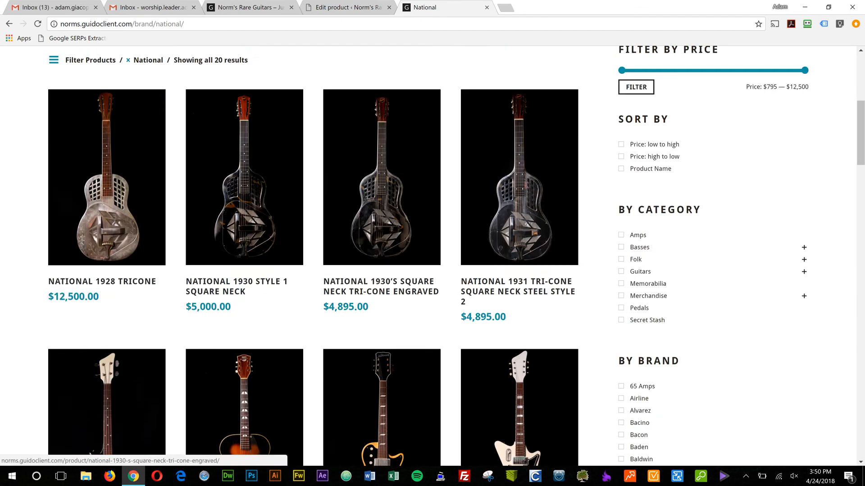
scroll(382, 225, "up", 1)
Open the full product list in the admin, viewing the National brand page on the storefront while it loads.
left_click(348, 8)
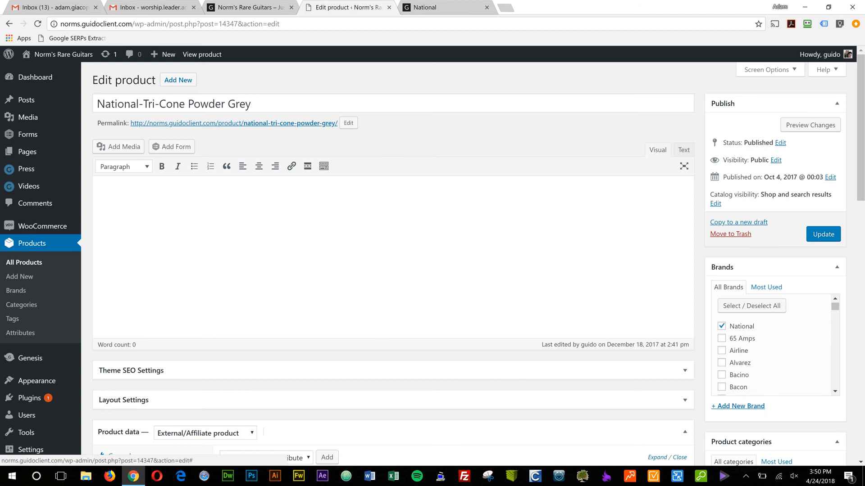
left_click(24, 262)
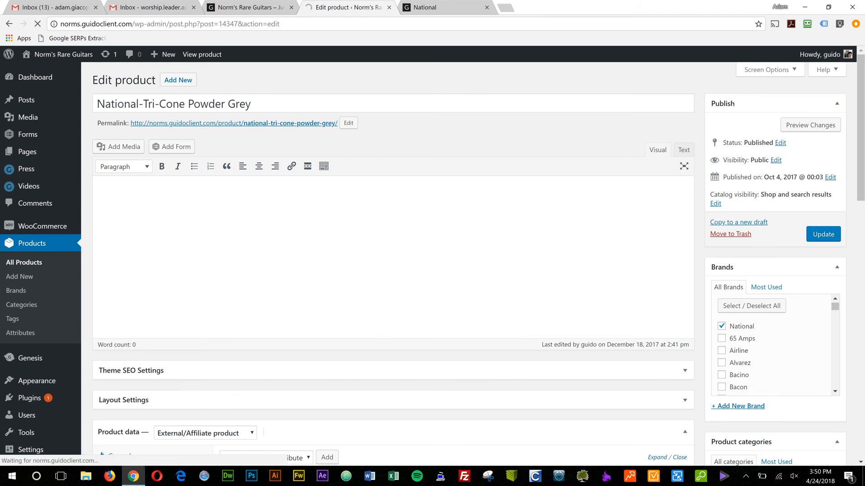
left_click(441, 7)
scroll(432, 256, "up", 1)
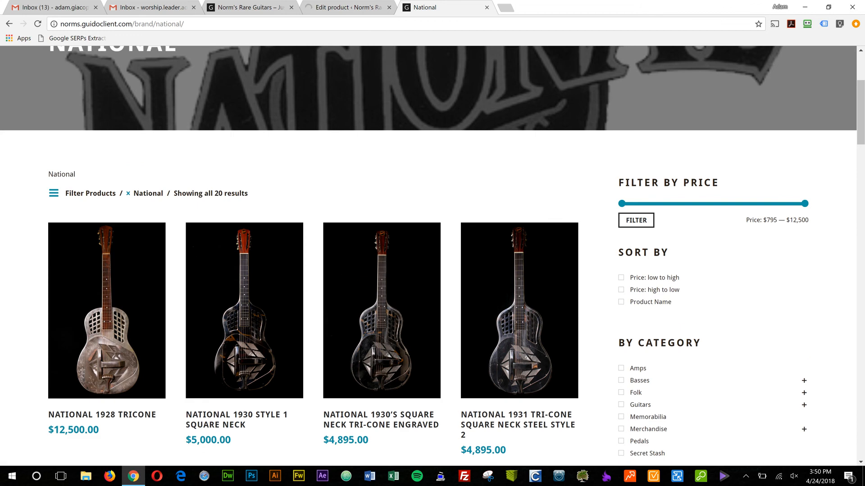
scroll(432, 256, "down", 1)
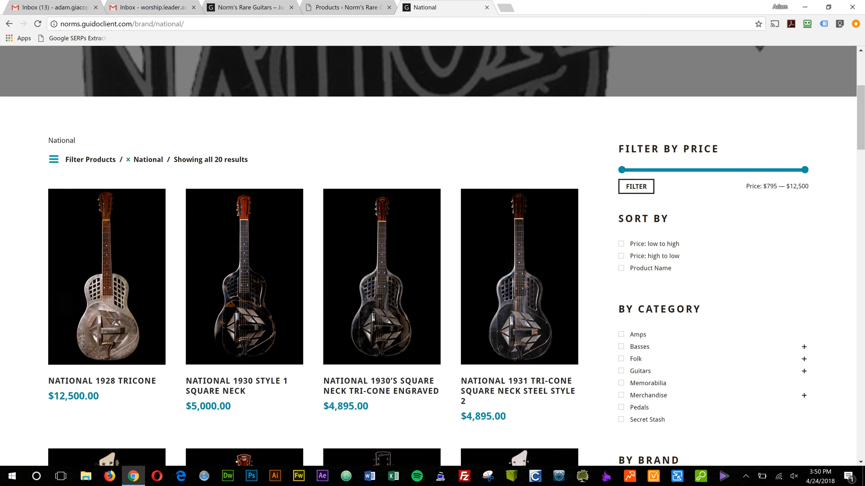
left_click(347, 7)
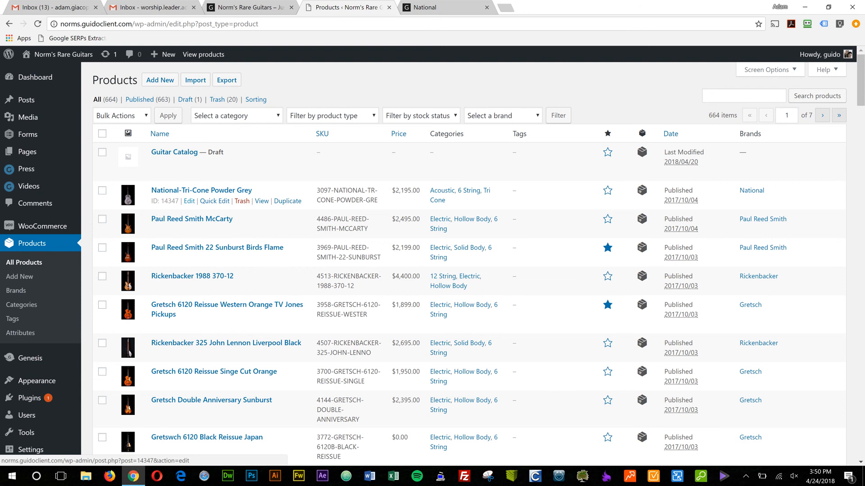
Open National-Tri-Cone Powder Grey for editing in a separate tab and view the Menu order field in its advanced product data.
middle_click(189, 201)
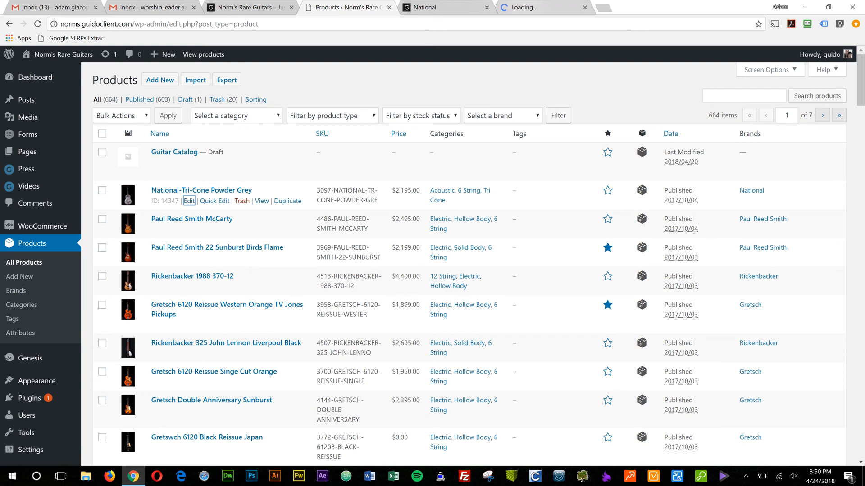
left_click(524, 7)
scroll(391, 262, "down", 6)
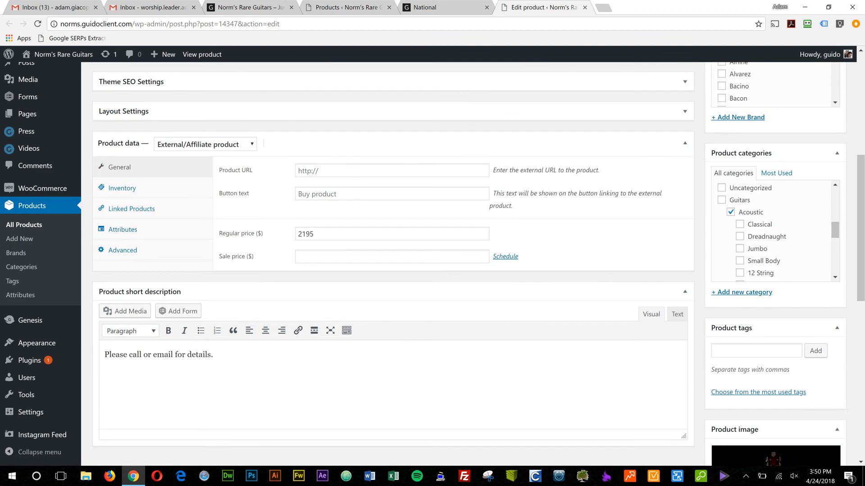
left_click(121, 250)
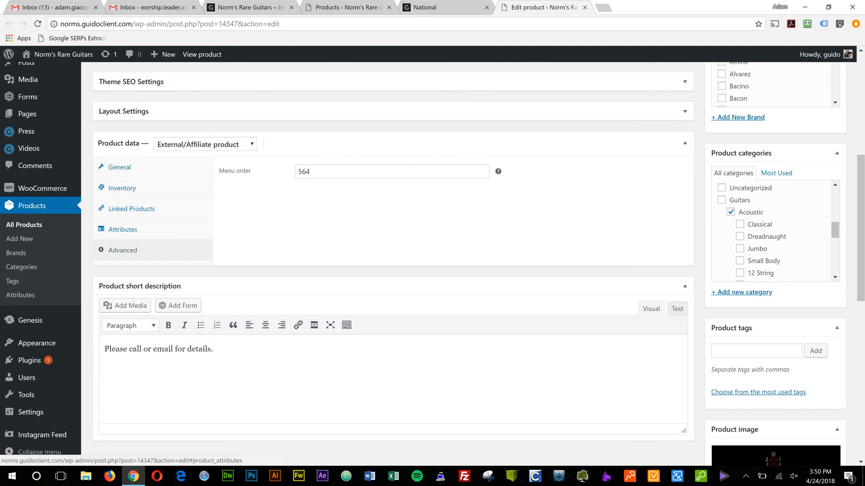
left_click(312, 172)
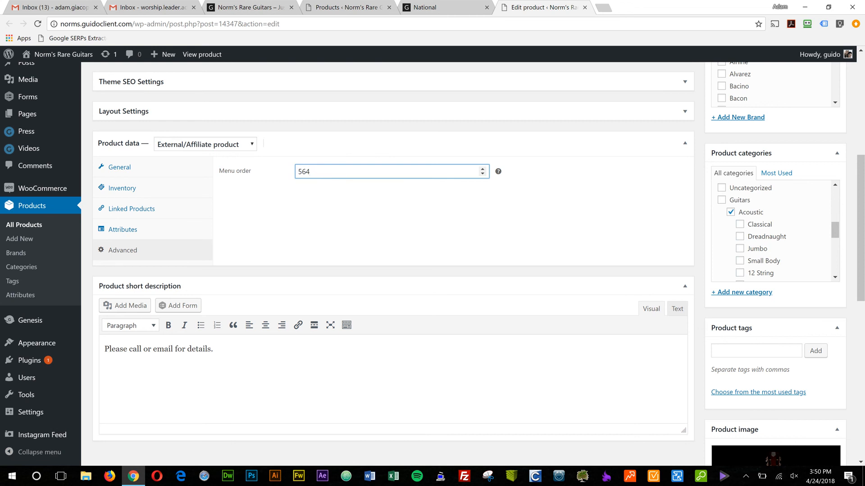
View the product order on the National brand page and return to the Menu order field in the product editor.
key("ctrl+shift+Tab")
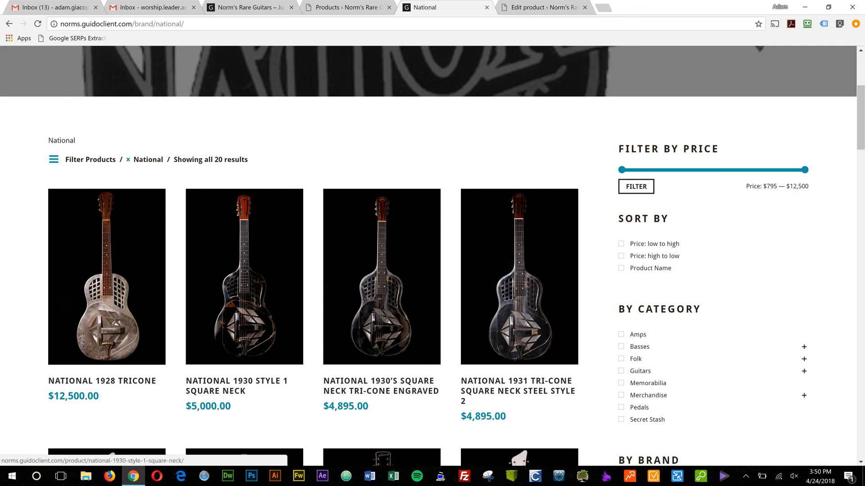
scroll(107, 276, "down", 2)
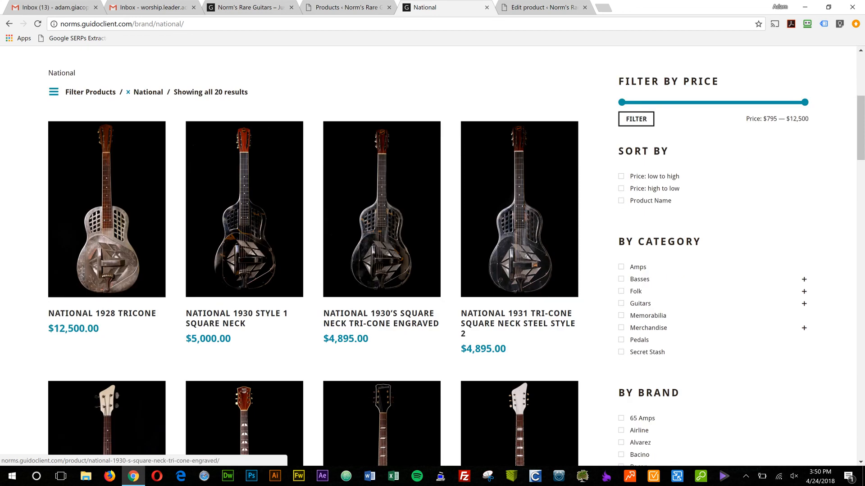
left_click(518, 8)
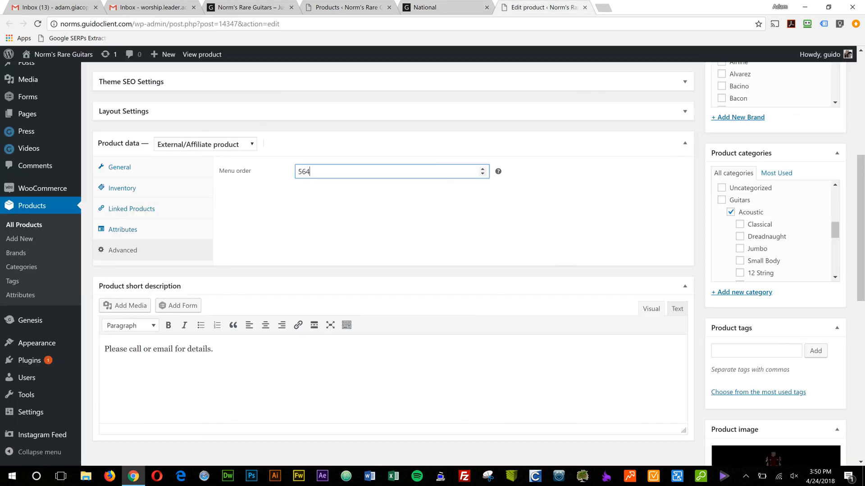
Switch the admin product list to its Sorting view and check the available screen options.
left_click(348, 7)
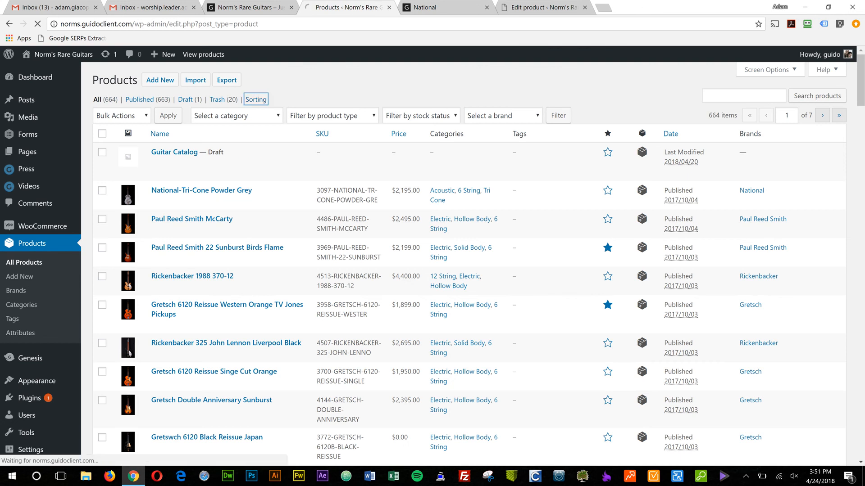
left_click(256, 99)
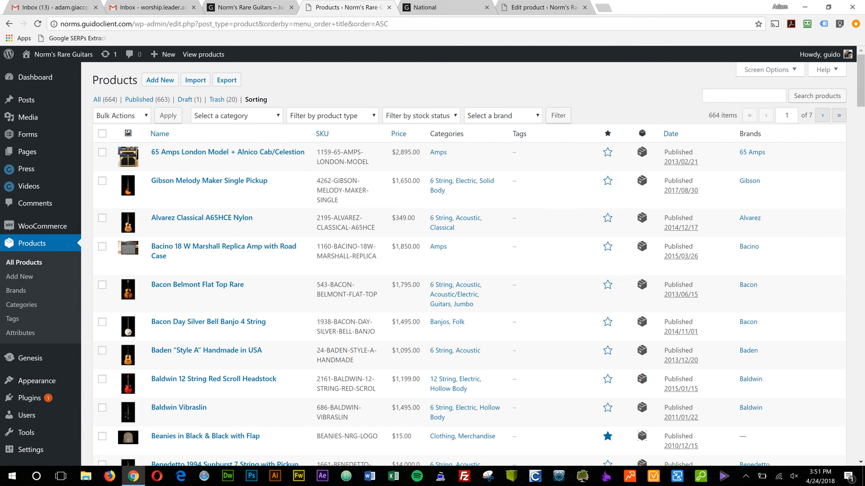
left_click(767, 69)
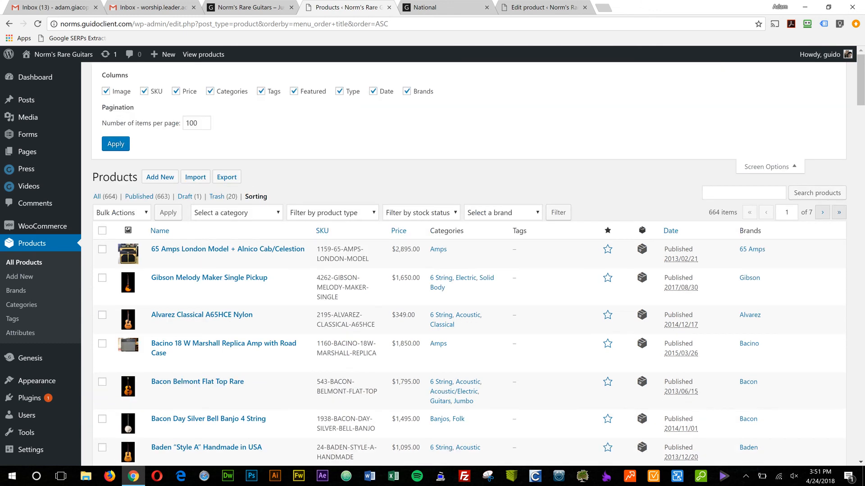
left_click(768, 166)
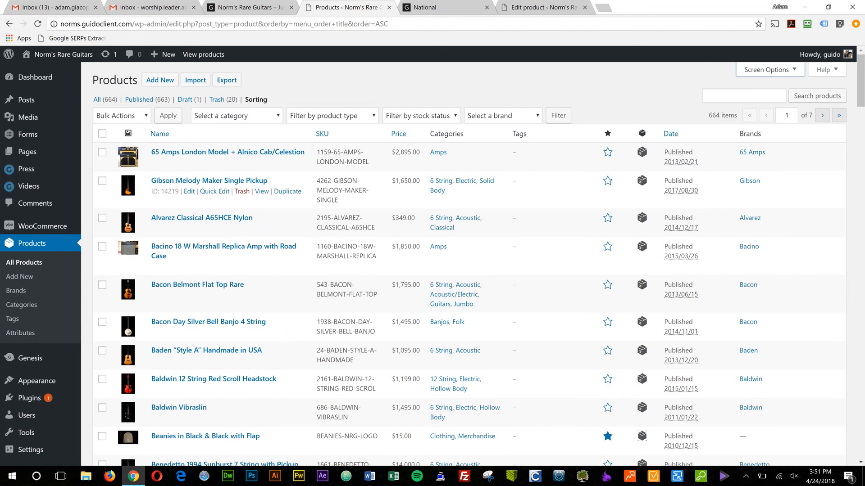
Look through the first products in the sorted admin list.
mouse_move(378, 192)
left_mouse_down()
mouse_move(378, 143)
mouse_move(379, 191)
left_mouse_up()
scroll(225, 266, "down", 5)
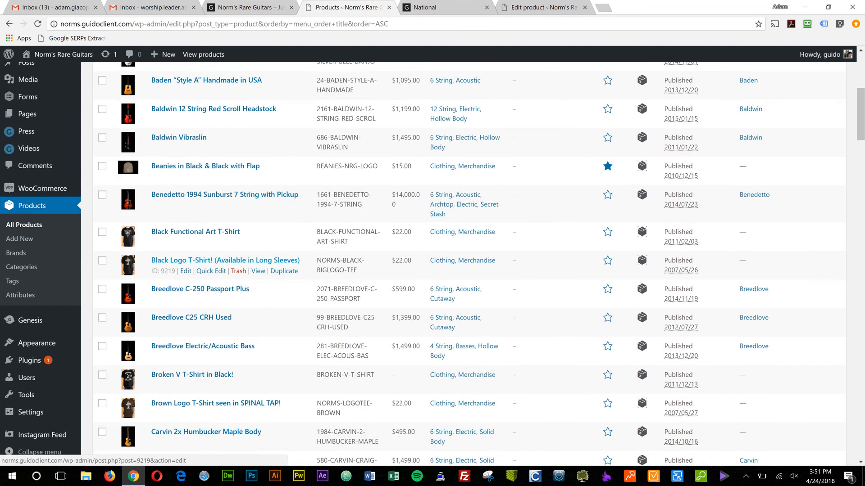
scroll(288, 265, "up", 5)
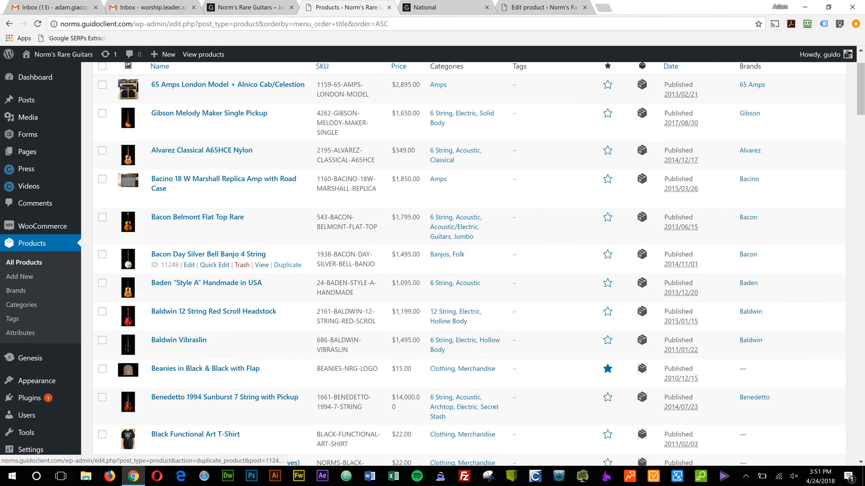
Compare the guitar order on the National brand page with the product's Menu order field, and return to the sorted product list.
left_click(444, 7)
scroll(270, 288, "up", 3)
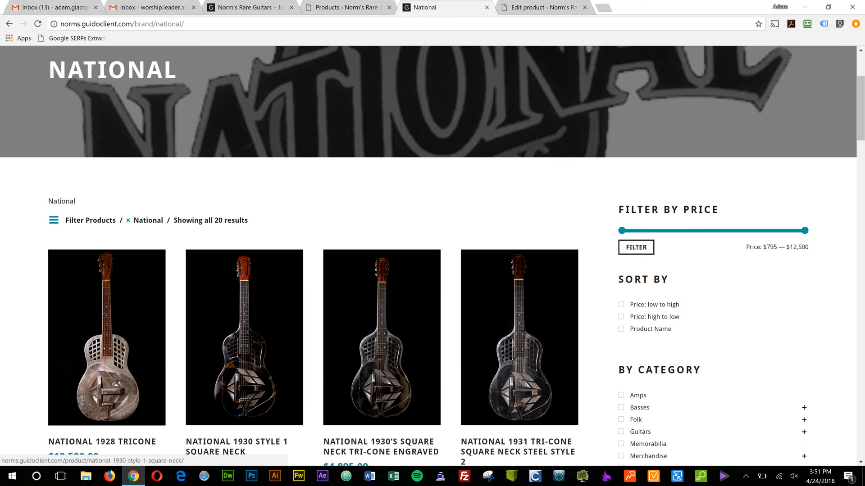
scroll(244, 338, "up", 2)
scroll(245, 338, "down", 7)
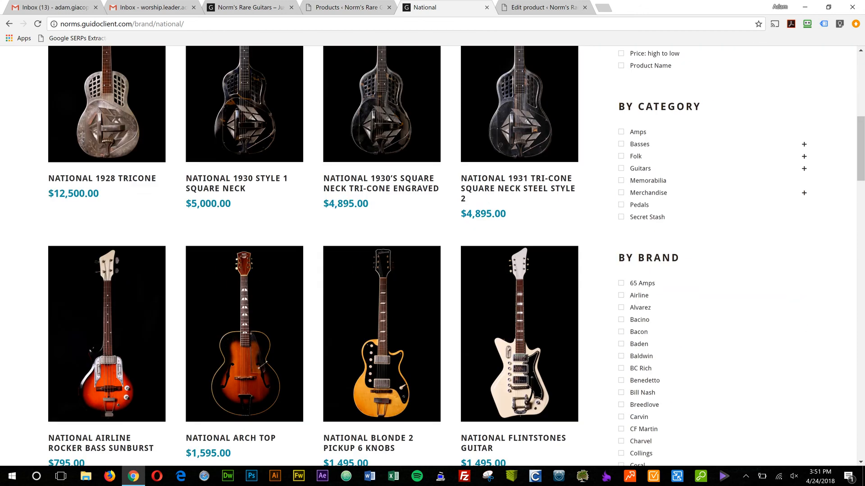
left_click(536, 8)
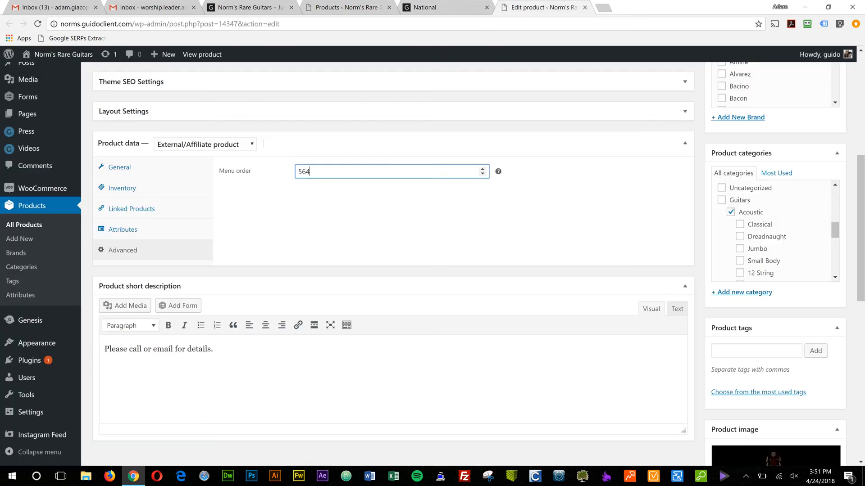
left_click(356, 7)
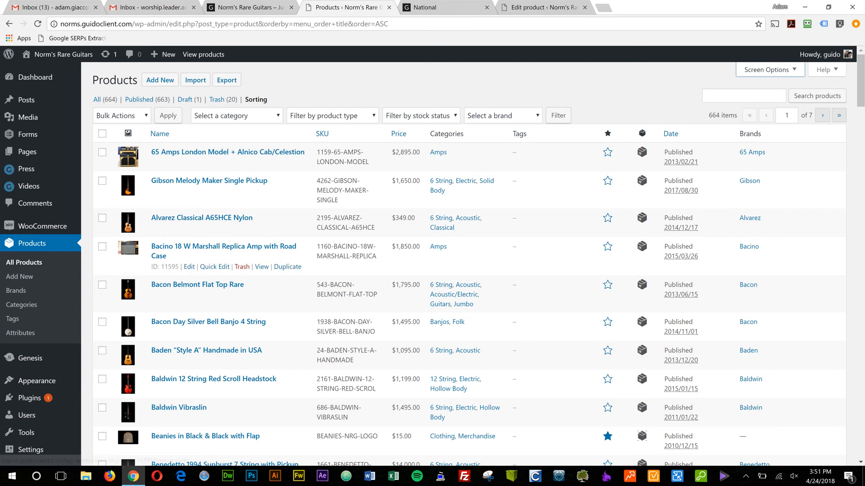
Look down the sorted product list as far as the Epiphone guitars and return to its beginning.
scroll(432, 271, "down", 10)
scroll(432, 270, "down", 20)
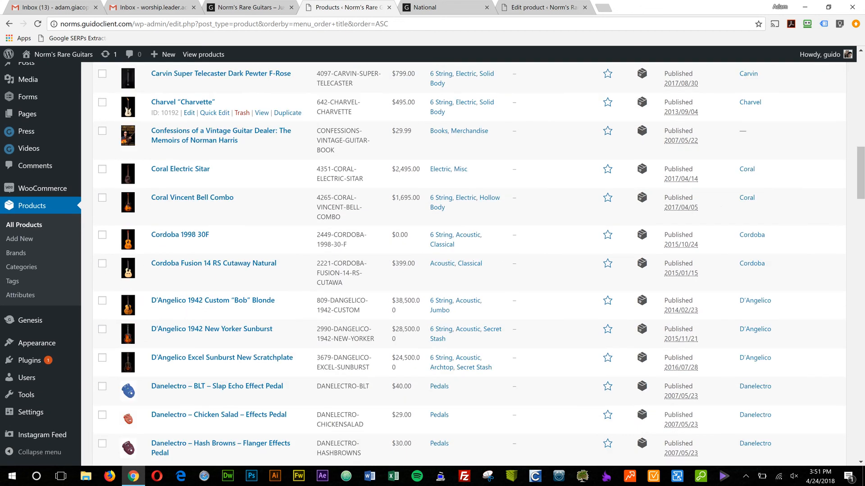
scroll(432, 270, "down", 20)
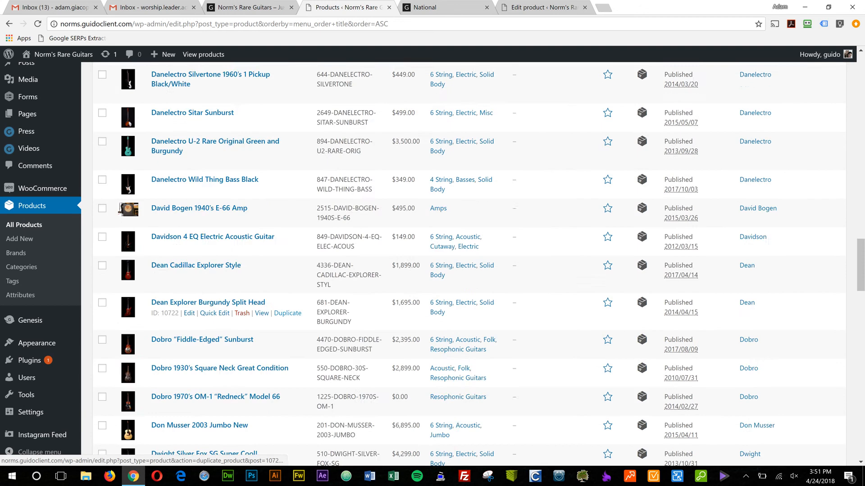
scroll(432, 270, "down", 10)
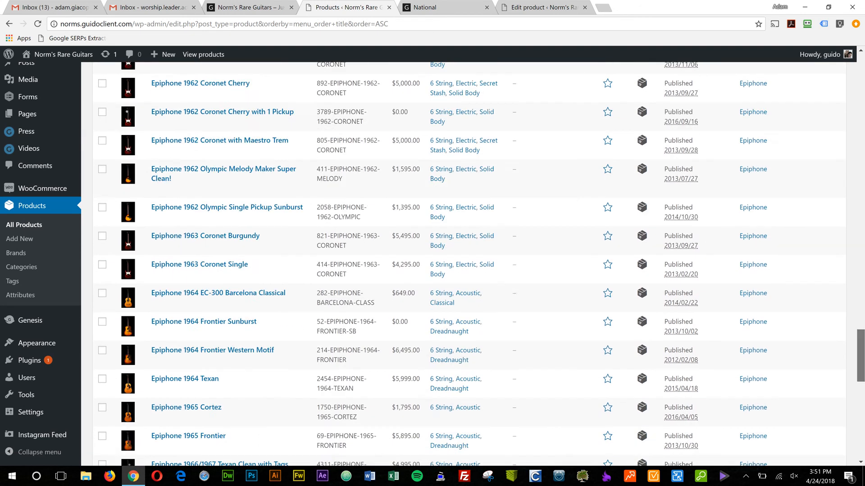
key("Home")
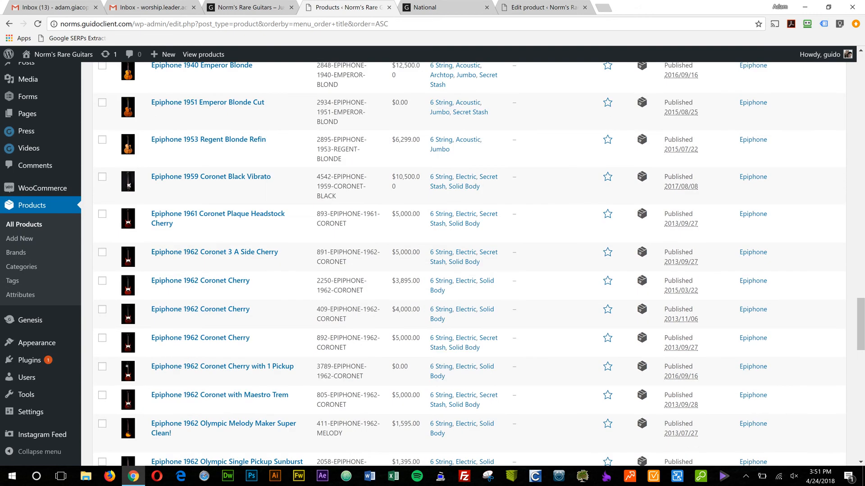
key("Home")
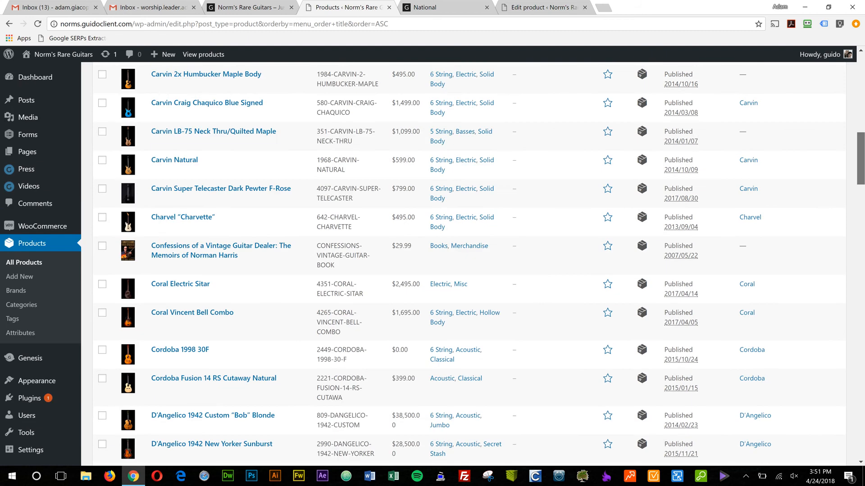
Check the number of items per page in the screen options and look over the first sorted products.
left_click(770, 70)
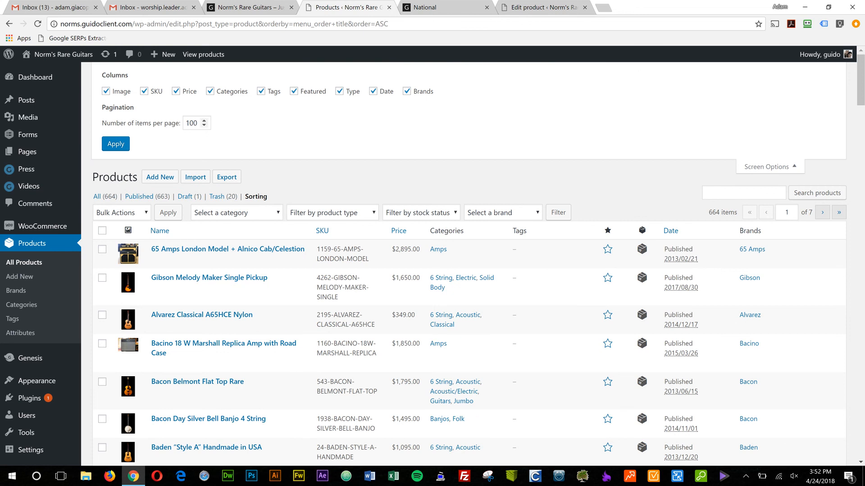
scroll(208, 284, "down", 3)
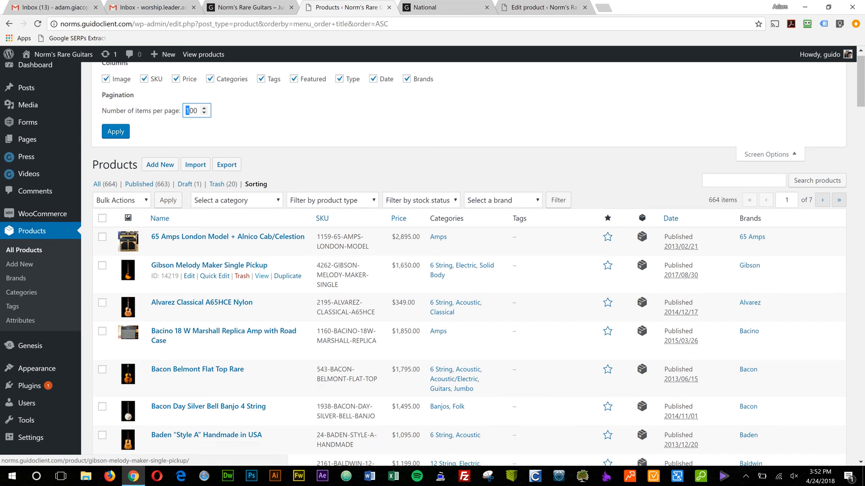
scroll(207, 288, "down", 2)
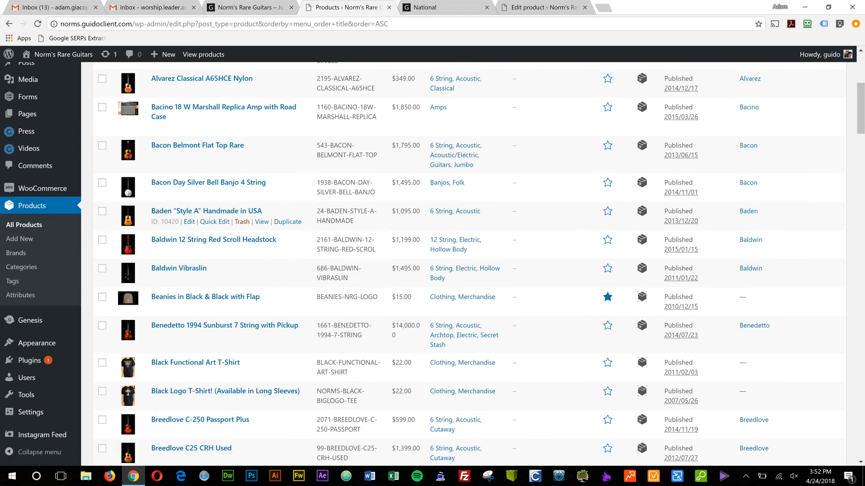
scroll(207, 216, "up", 5)
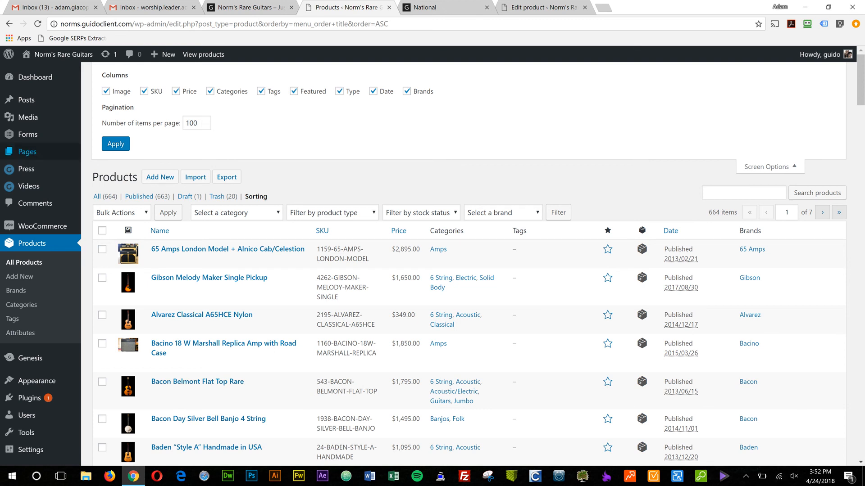
Open the Press entries list in the admin and the News page on the storefront.
mouse_move(27, 152)
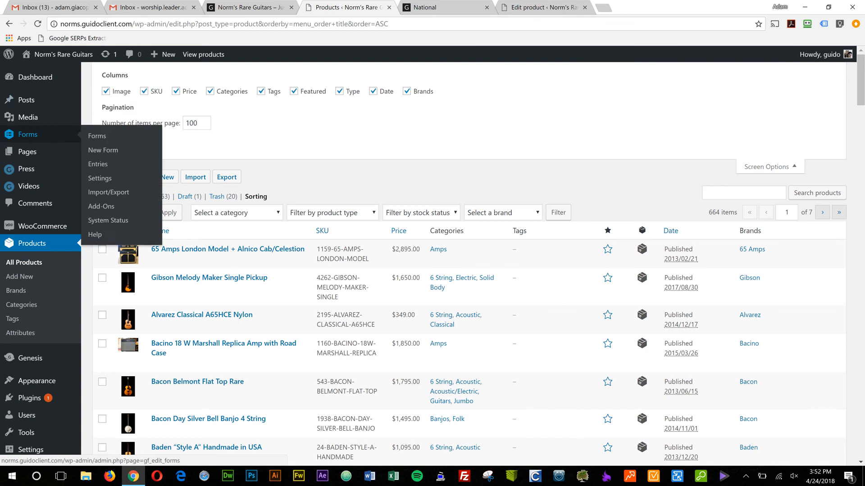
left_click(26, 169)
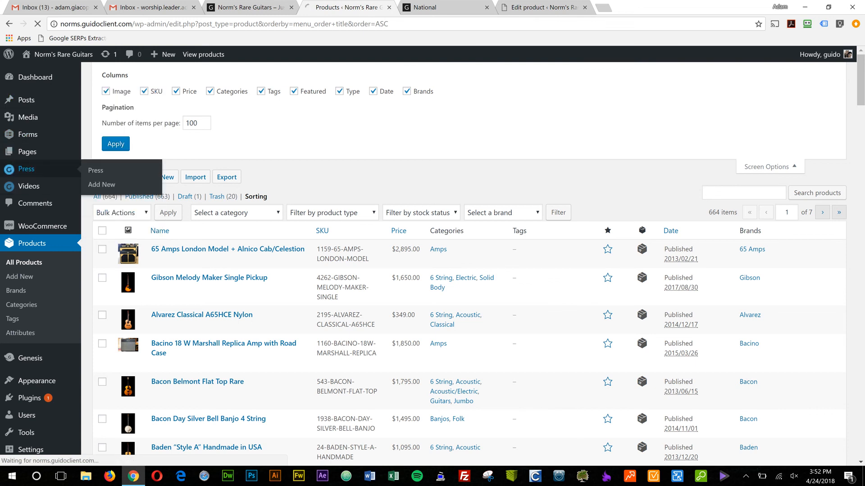
left_click(436, 8)
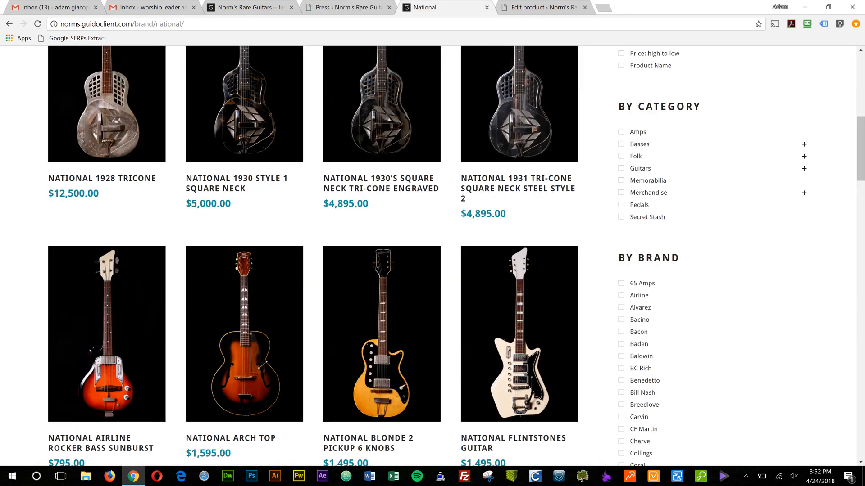
scroll(428, 255, "up", 6)
scroll(428, 256, "up", 3)
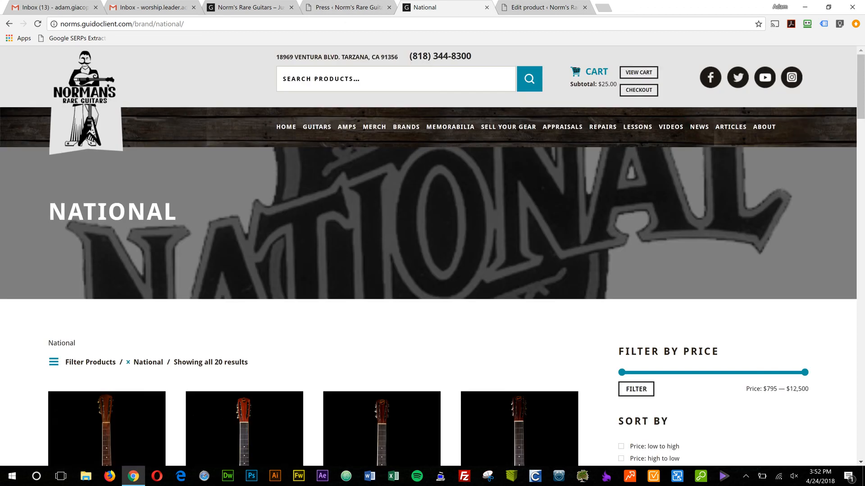
left_click(699, 126)
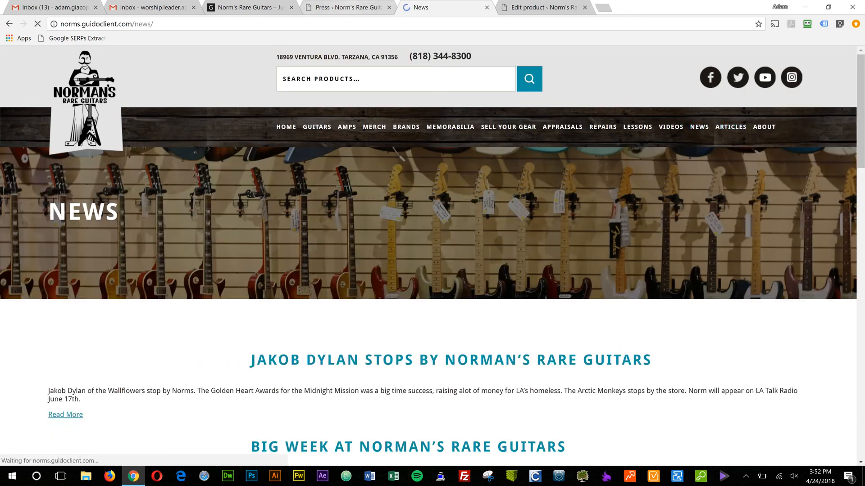
Compare the Press entries in the admin with the magazine articles on the storefront's Articles page.
left_click(350, 6)
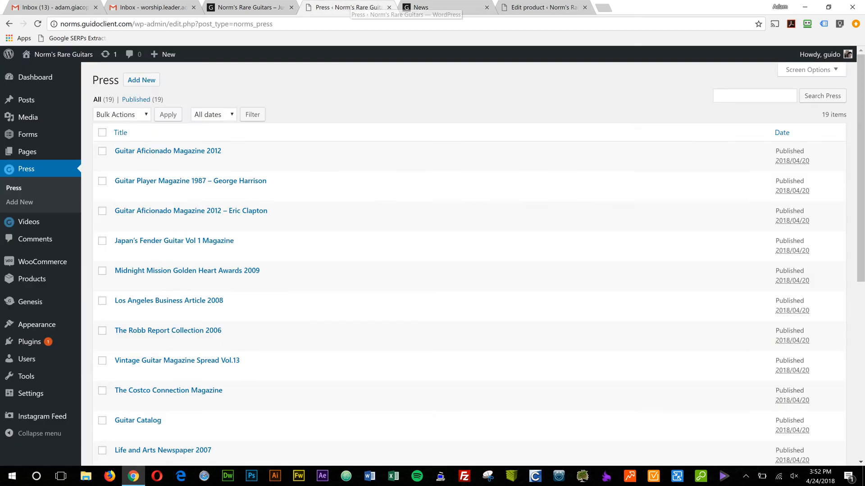
scroll(189, 225, "down", 1)
scroll(190, 225, "down", 2)
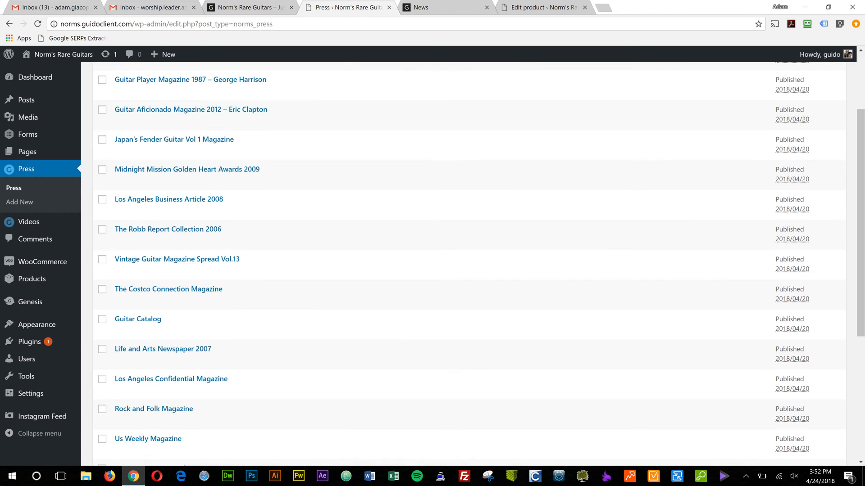
key("ctrl+Tab")
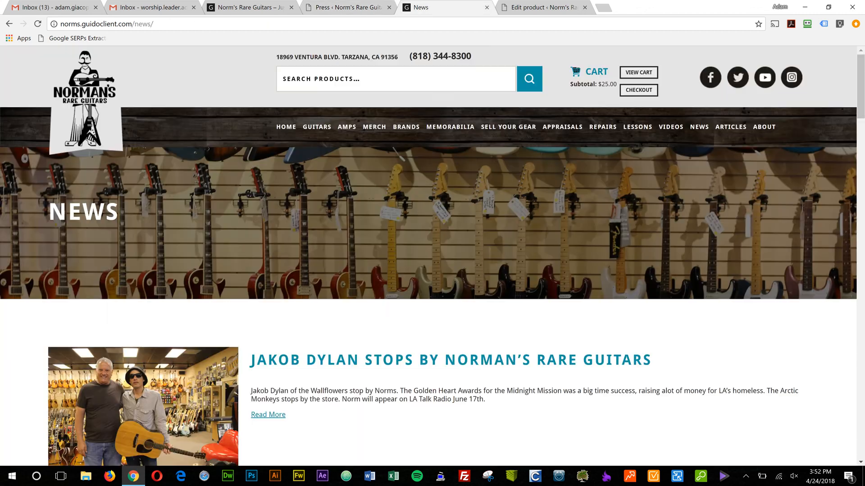
left_click(731, 126)
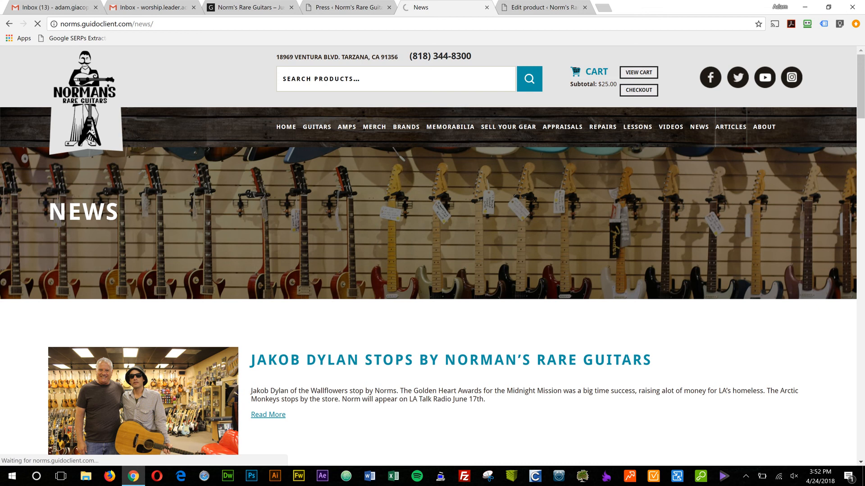
scroll(332, 271, "down", 4)
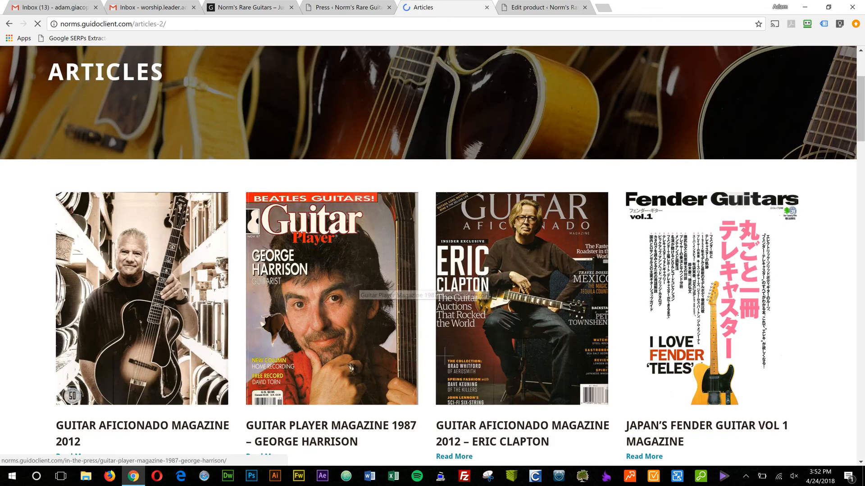
key("ctrl+shift+Tab")
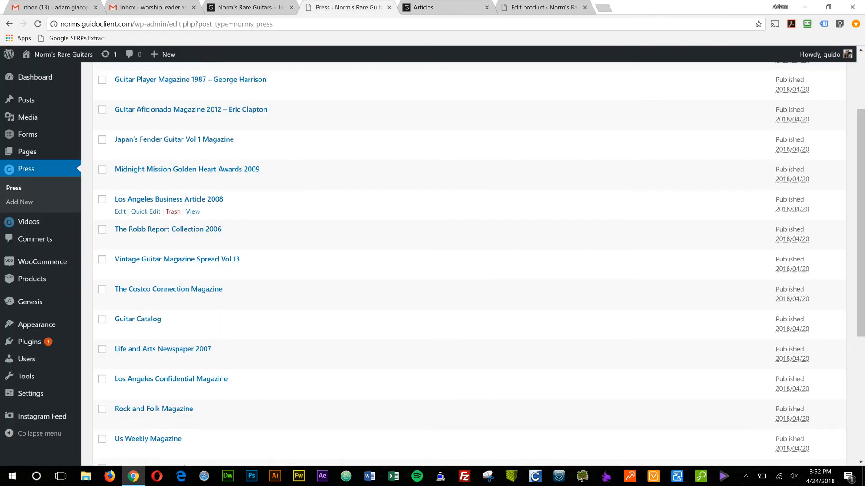
scroll(180, 176, "up", 1)
Open the Videos page on the storefront and the Videos list in the admin.
mouse_move(29, 222)
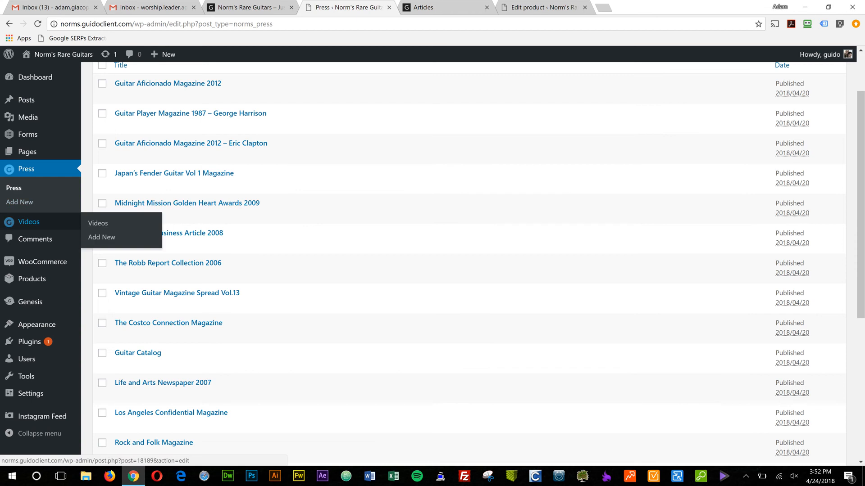
key("ctrl+Tab")
scroll(433, 256, "up", 4)
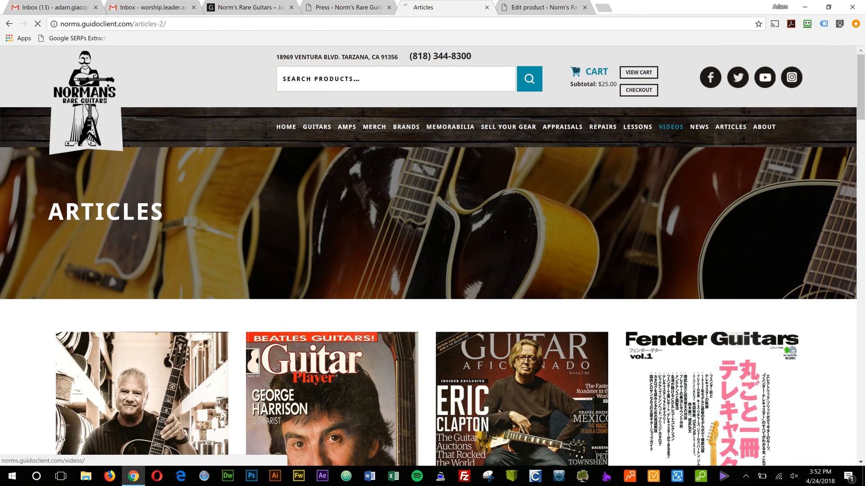
left_click(670, 127)
key("ctrl+shift+Tab")
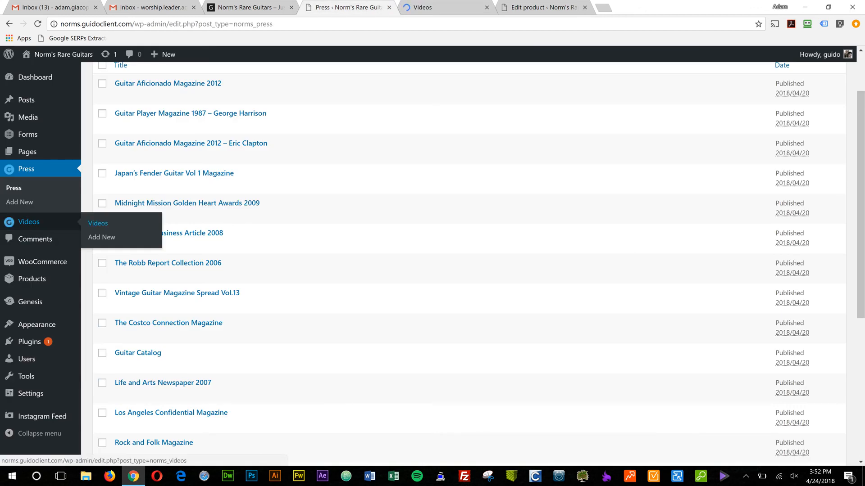
left_click(98, 223)
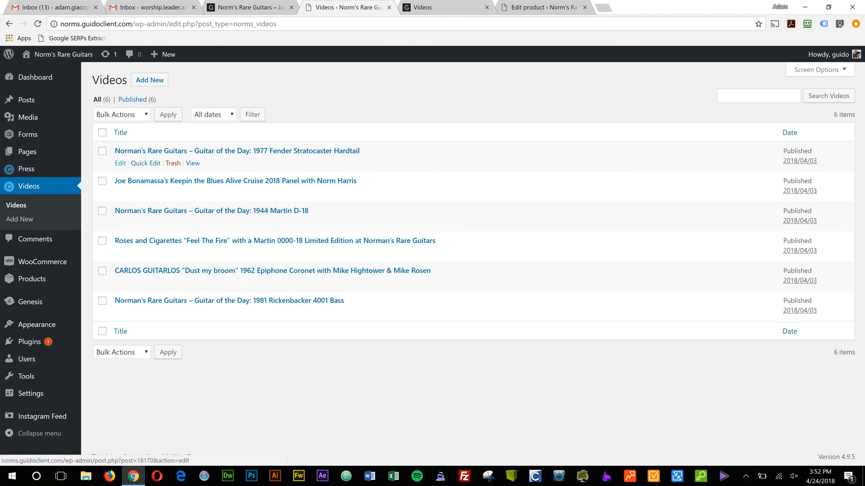
Open the 1977 Fender Stratocaster Hardtail video for editing and examine its YouTube iframe code in the text view.
left_click(120, 163)
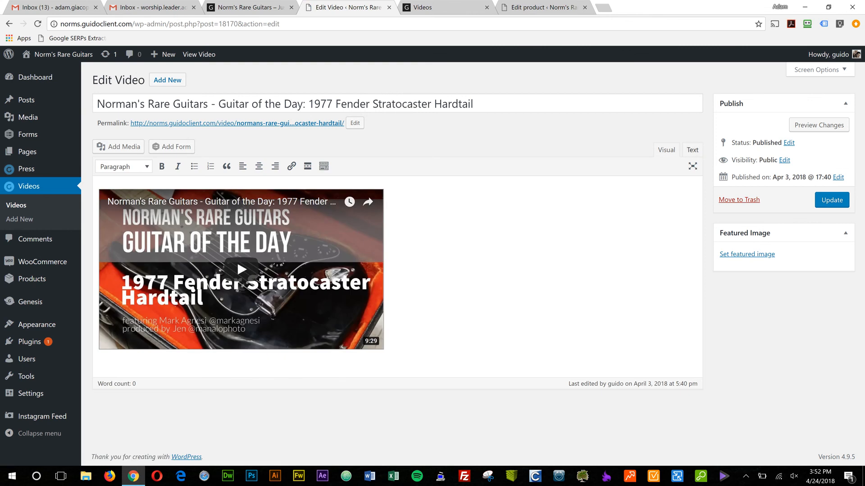
left_click(693, 149)
left_click_drag(98, 186, 605, 185)
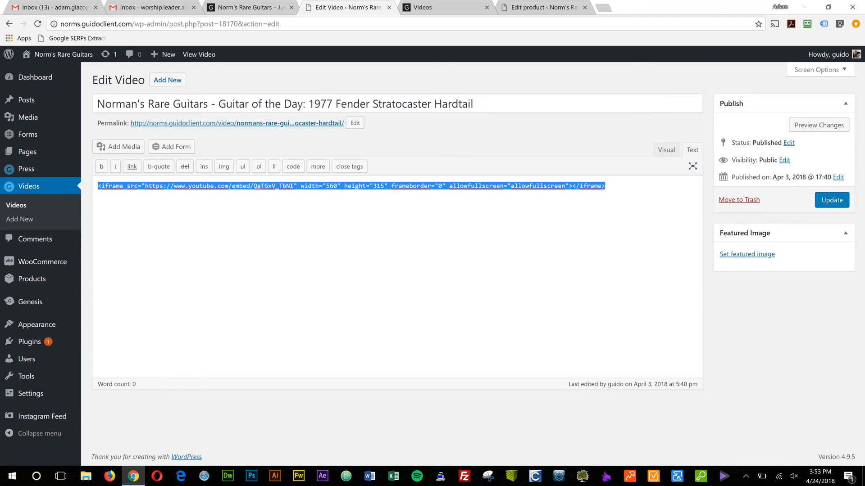
left_click_drag(606, 186, 102, 186)
left_click(362, 186)
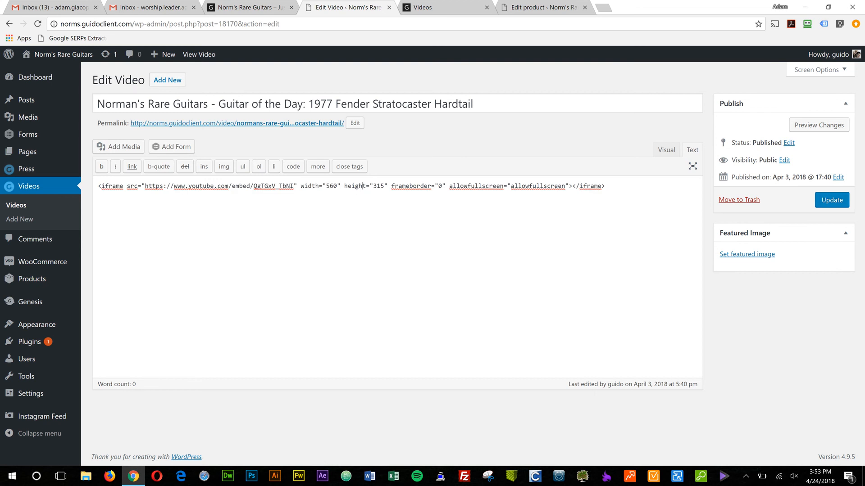
Compare the embedded videos on the storefront's Videos page with the iframe code in the video's editor.
key("ctrl+Tab")
scroll(433, 252, "down", 4)
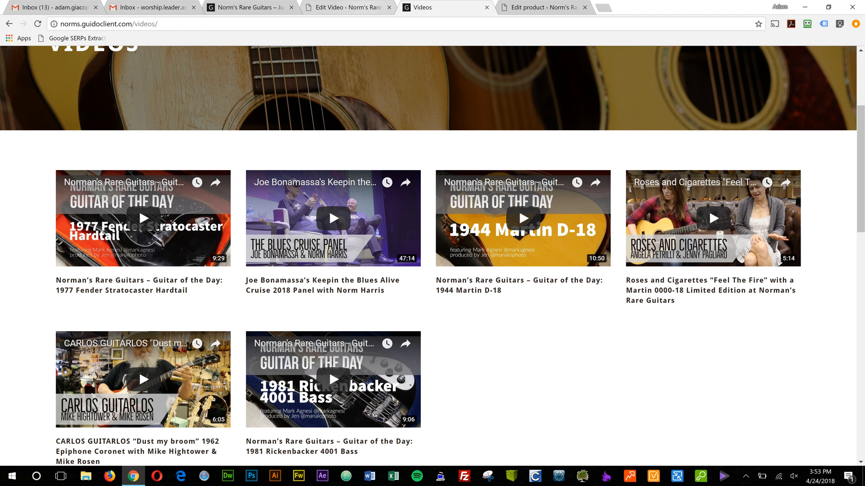
left_click(348, 7)
left_click(214, 186)
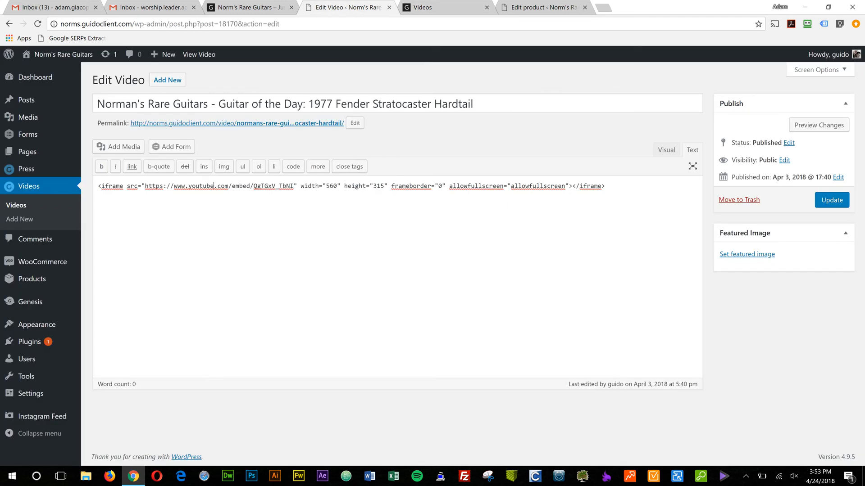
key("ctrl+a")
key("Right")
Look through the whole video grid on the storefront's Videos page.
left_click(426, 7)
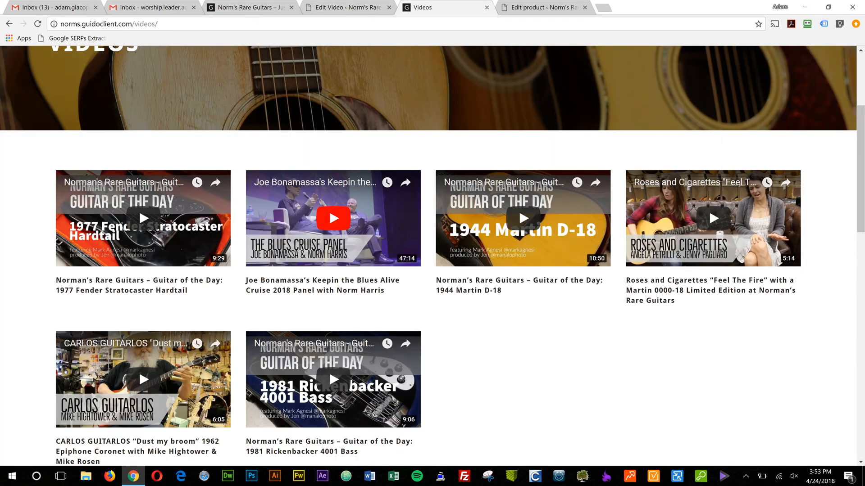
scroll(432, 261, "up", 2)
scroll(433, 261, "down", 7)
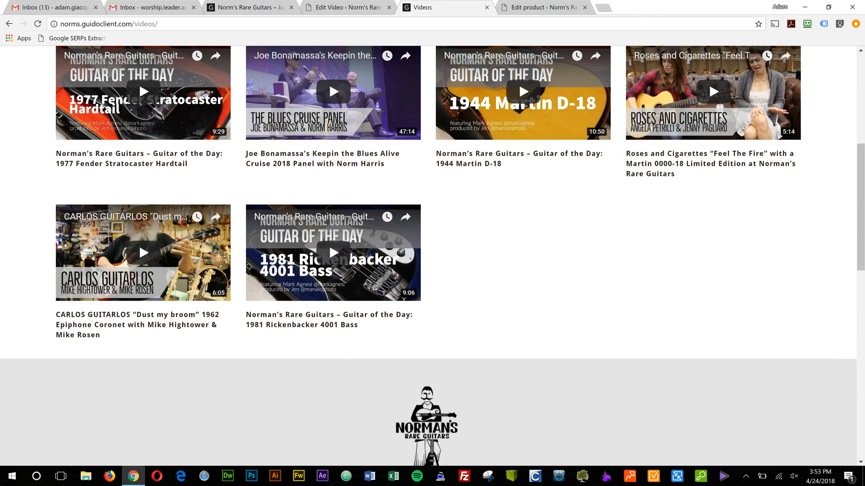
scroll(451, 270, "up", 5)
scroll(523, 292, "up", 2)
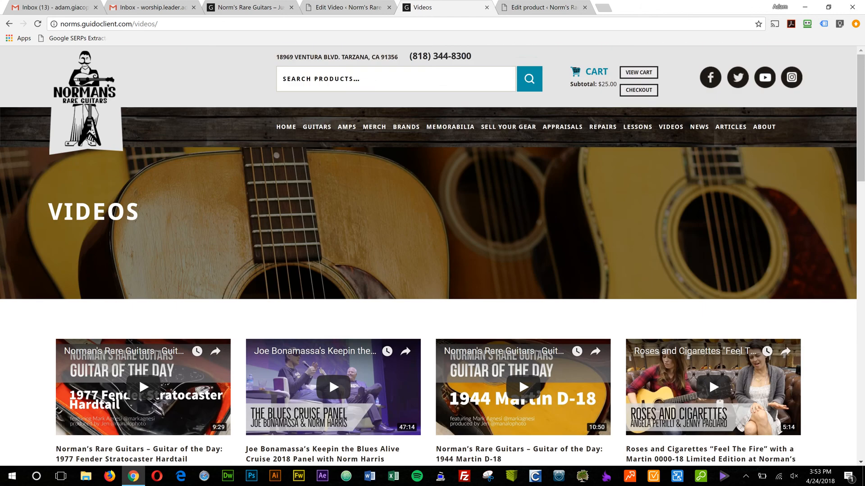
scroll(392, 161, "down", 4)
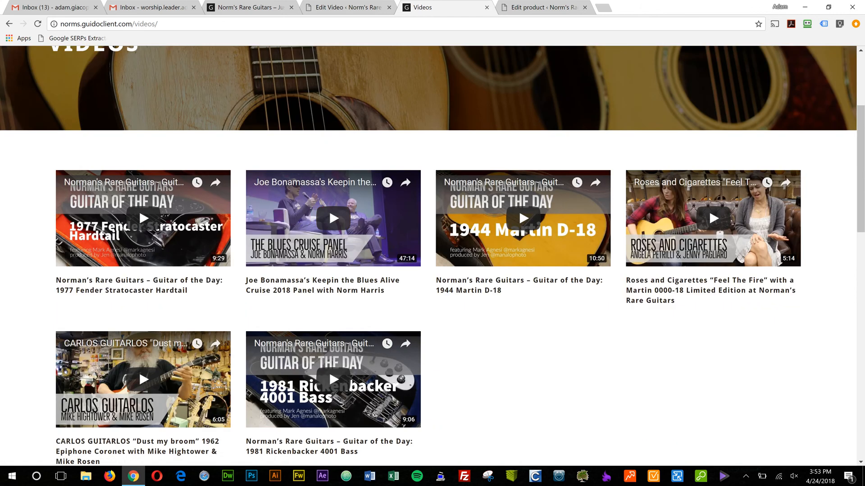
Look through the Posts list in the admin, open the storefront's News page that corresponds to it, and return to the list.
left_click(344, 7)
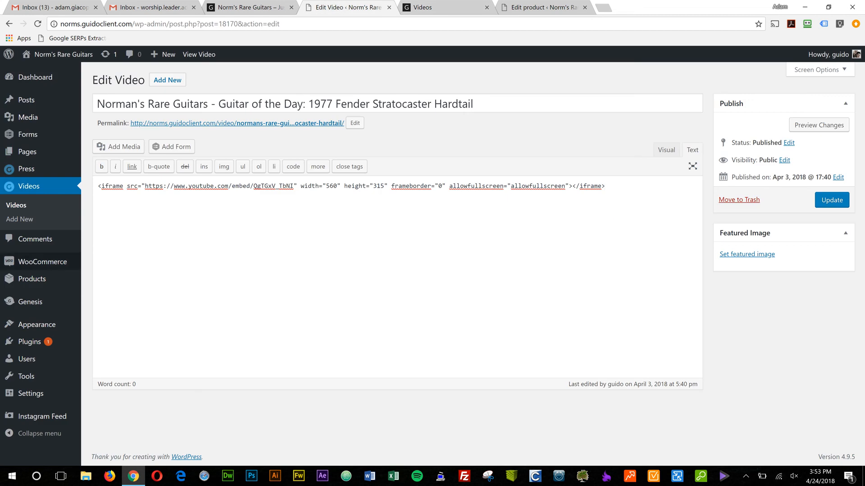
left_click(27, 100)
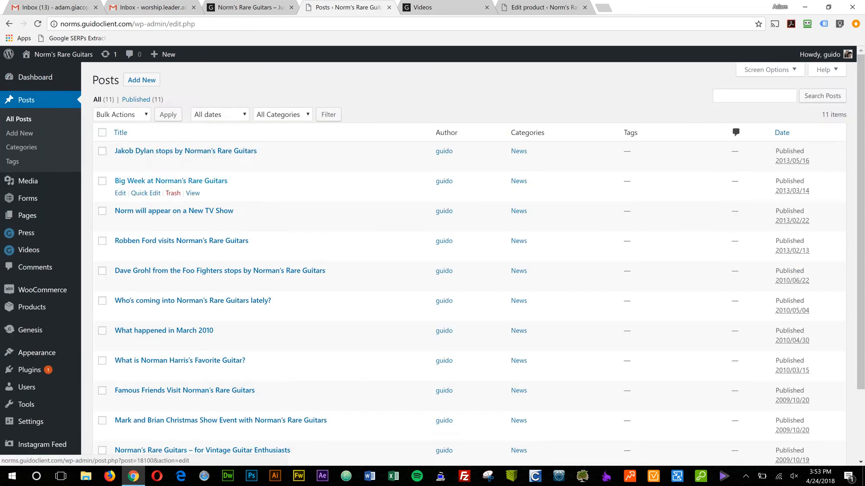
scroll(469, 226, "down", 1)
left_click(442, 8)
scroll(468, 225, "up", 4)
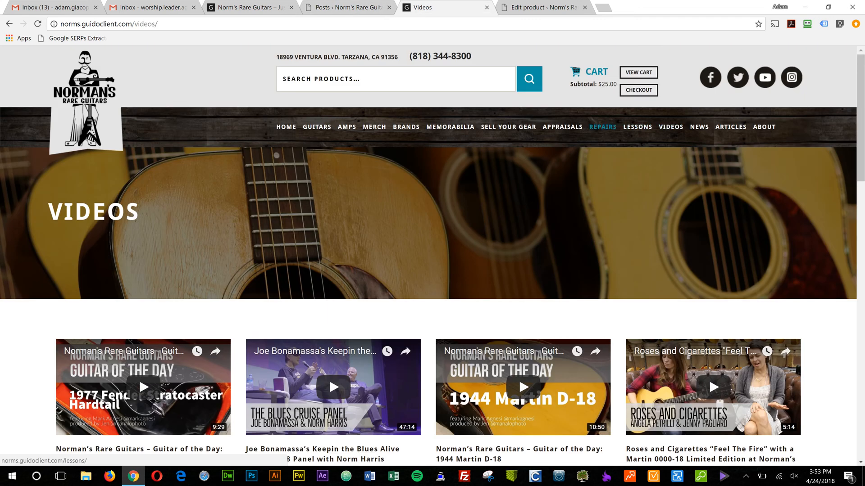
left_click(699, 127)
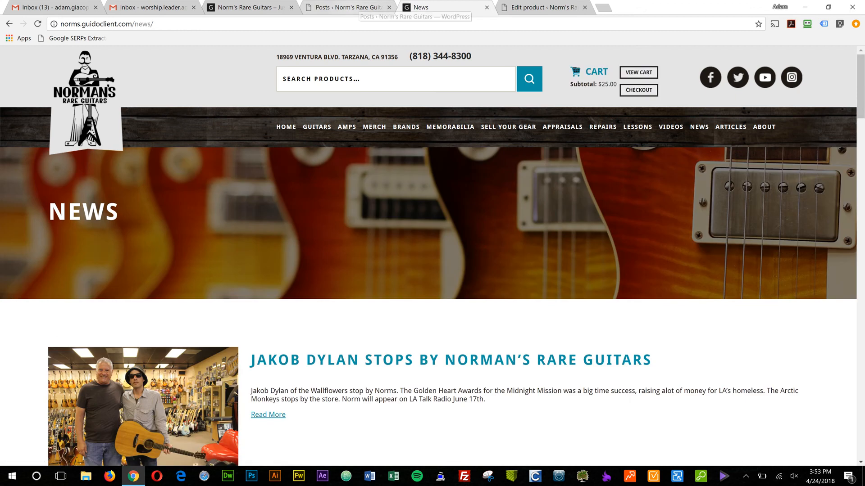
left_click(355, 7)
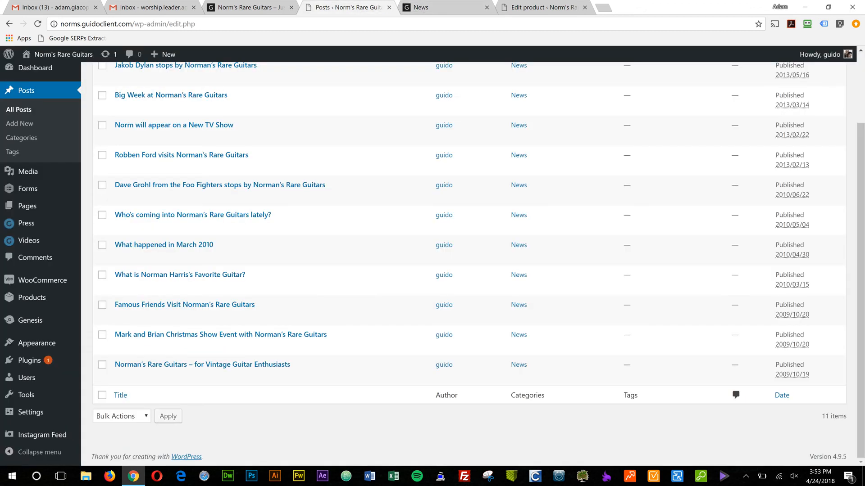
Open the Pages list in the admin and look through the store's existing pages.
mouse_move(43, 280)
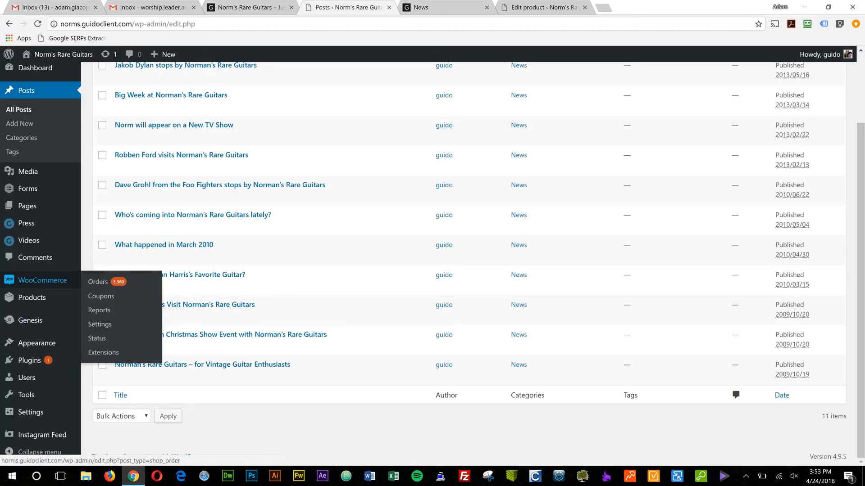
left_click(27, 206)
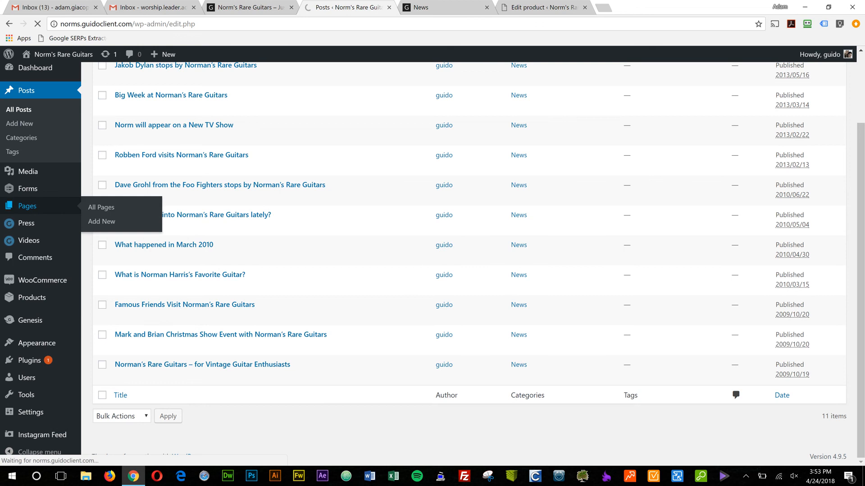
scroll(360, 202, "down", 2)
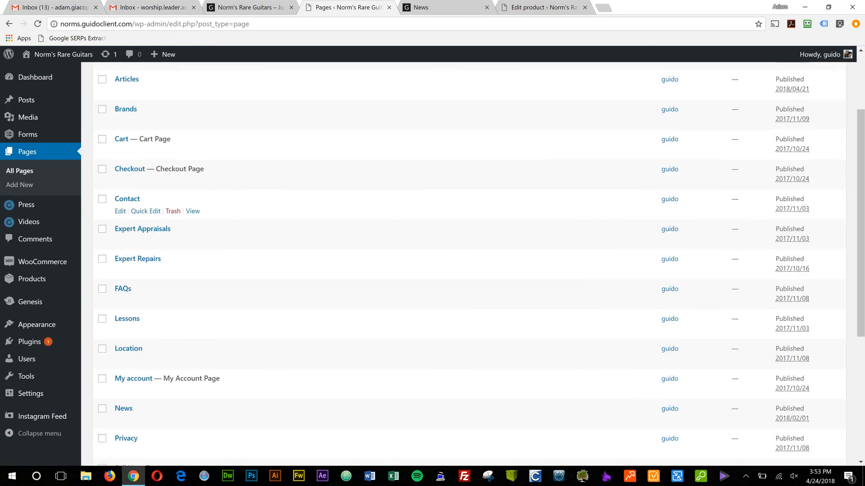
scroll(360, 218, "down", 2)
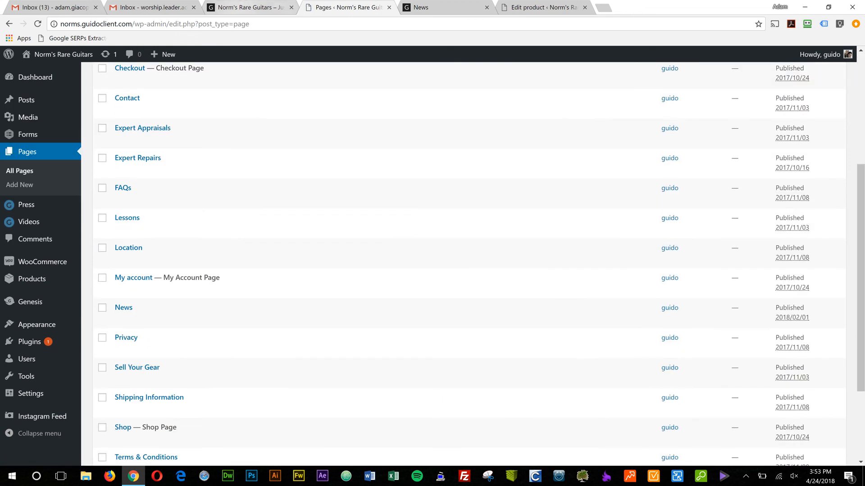
Switch to the live storefront and look through the products on its Guitars category page.
left_click(252, 7)
left_click(421, 8)
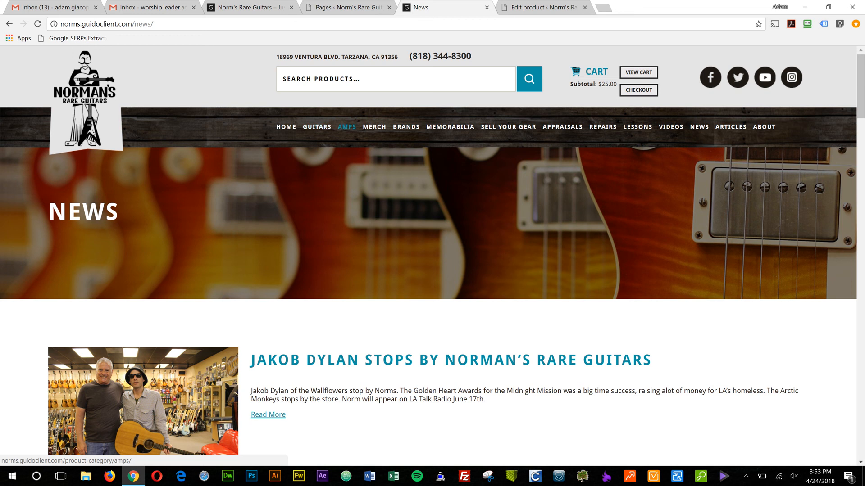
left_click(317, 126)
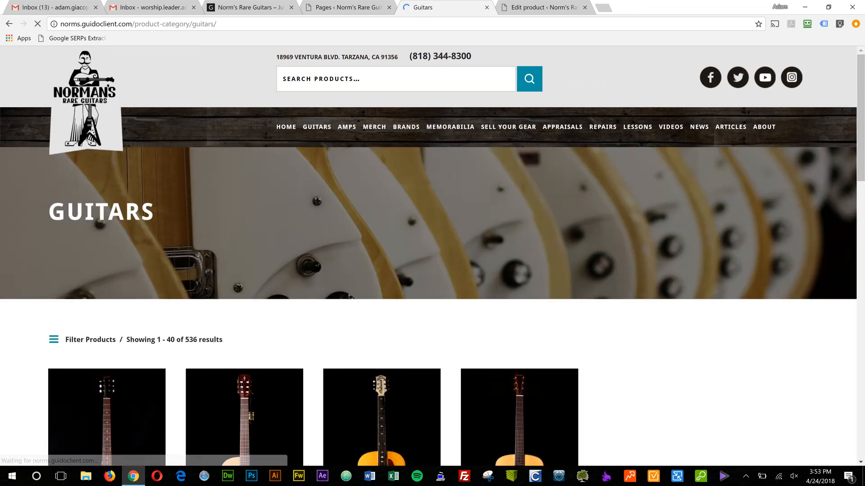
scroll(432, 256, "down", 3)
scroll(382, 203, "down", 7)
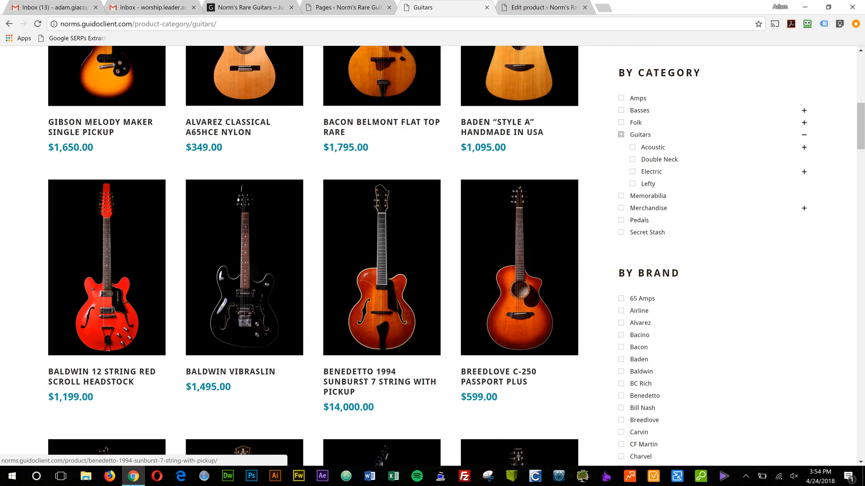
scroll(382, 203, "up", 7)
scroll(346, 126, "up", 3)
View the storefront's Amps category page and its Memorabilia category page.
left_click(347, 127)
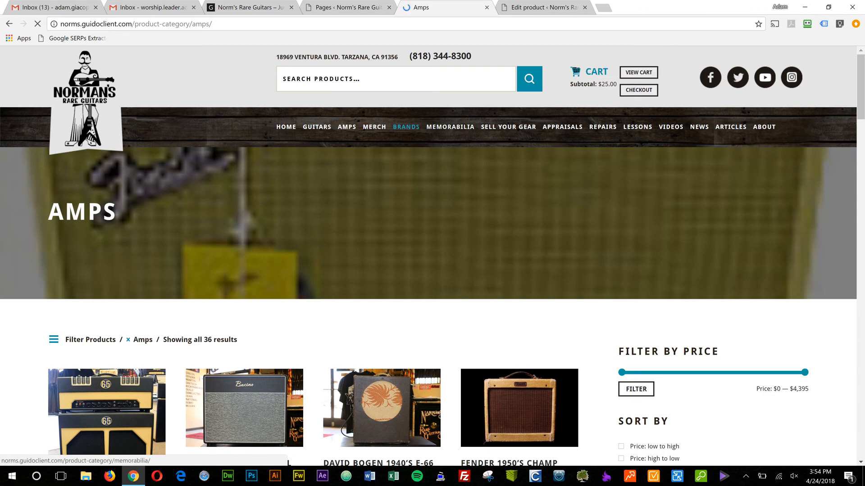
left_click(450, 127)
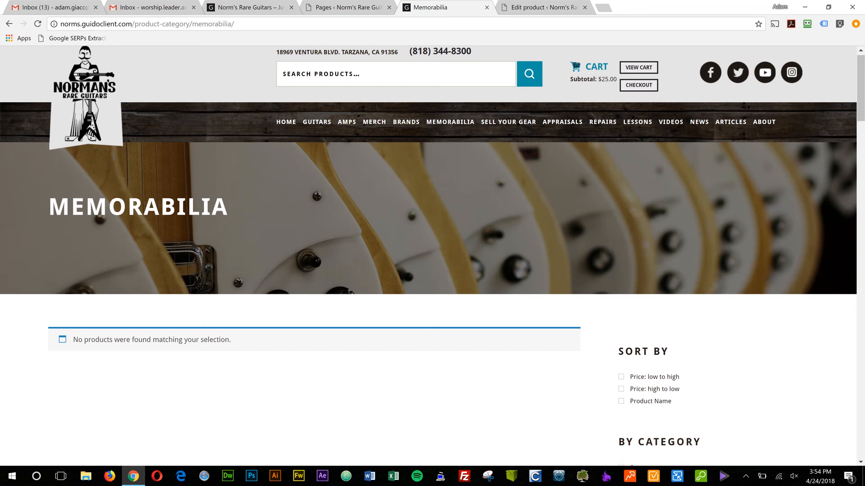
scroll(432, 255, "down", 2)
scroll(508, 127, "up", 2)
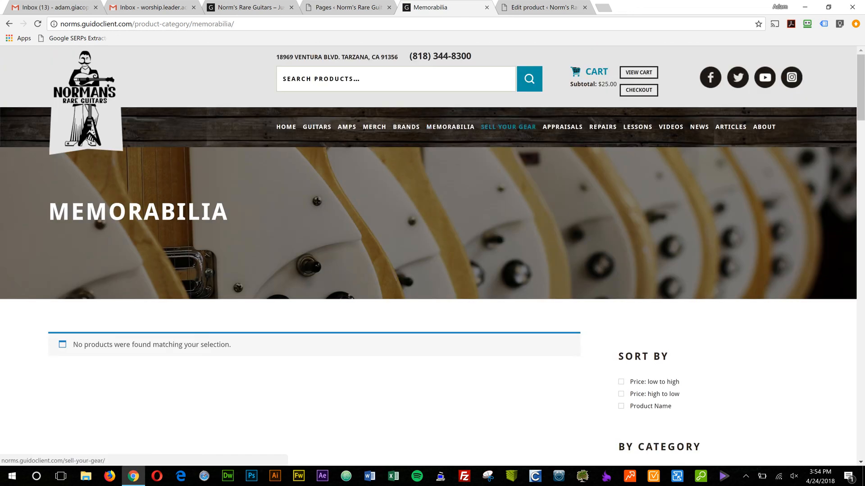
View the storefront's Sell Your Gear page and open that same page for editing in the admin.
left_click(508, 126)
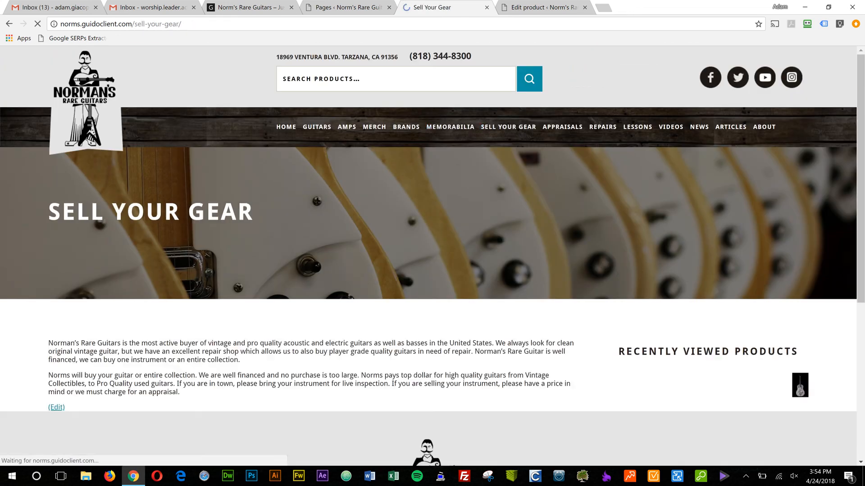
scroll(433, 256, "down", 3)
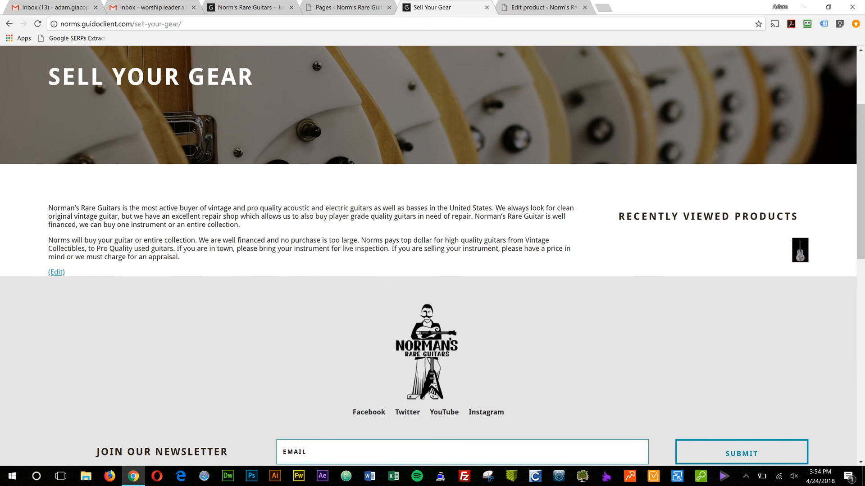
left_click(344, 7)
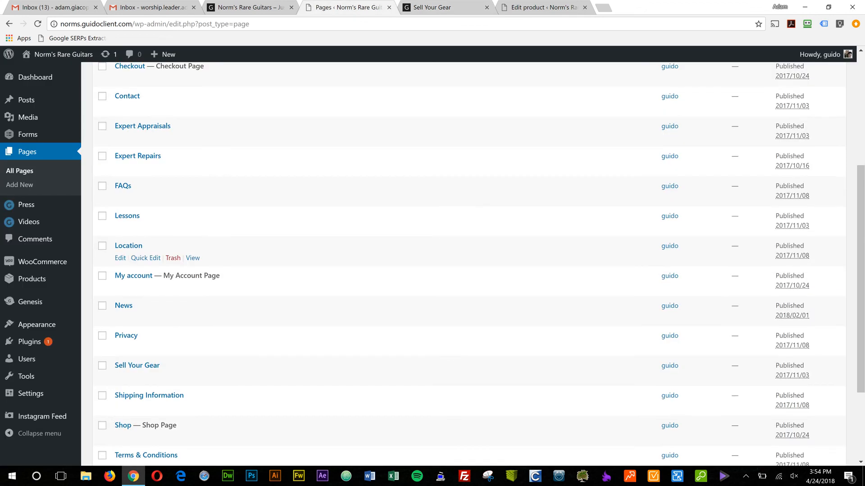
scroll(469, 261, "down", 3)
left_click(120, 278)
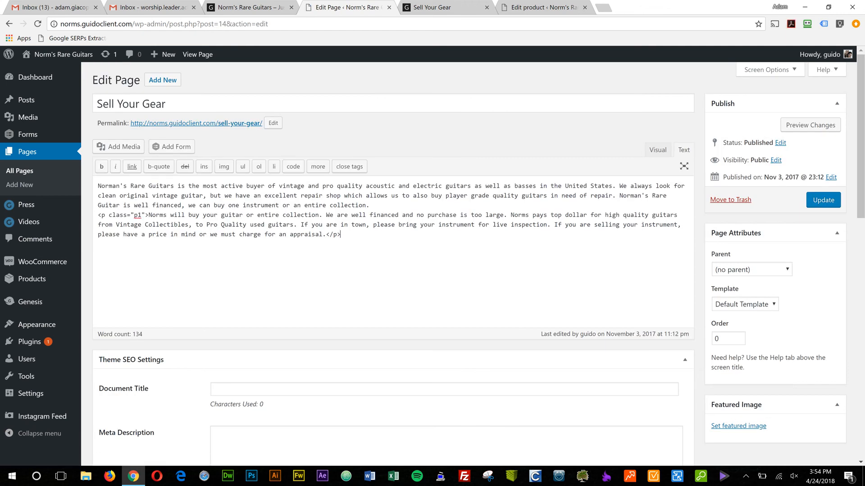
Compare the live Sell Your Gear page with its editor content, and return to the storefront's home page.
key("ctrl+Tab")
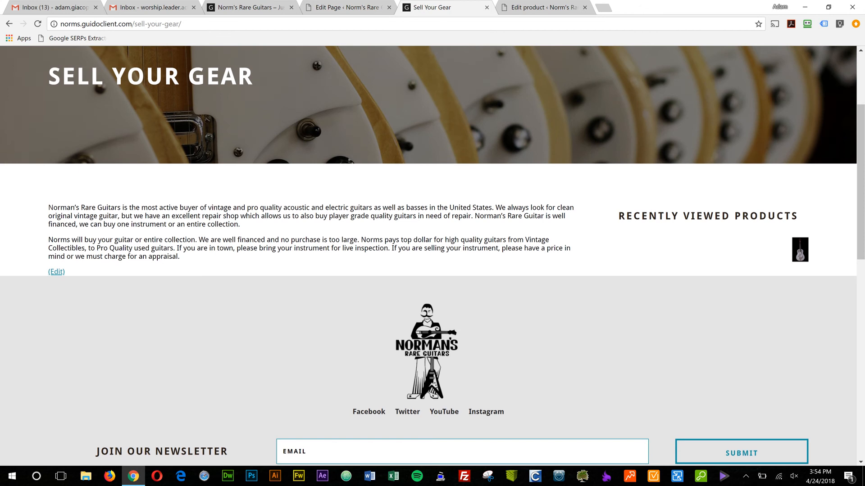
scroll(432, 256, "down", 3)
scroll(433, 256, "up", 6)
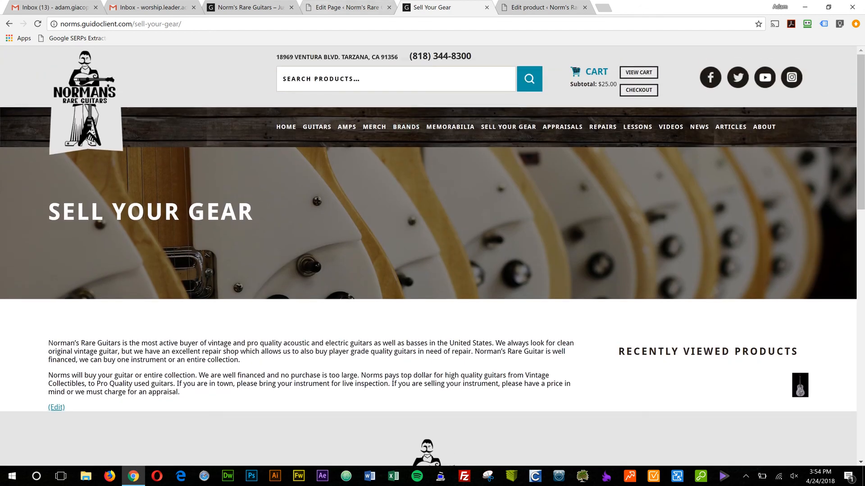
left_click(287, 127)
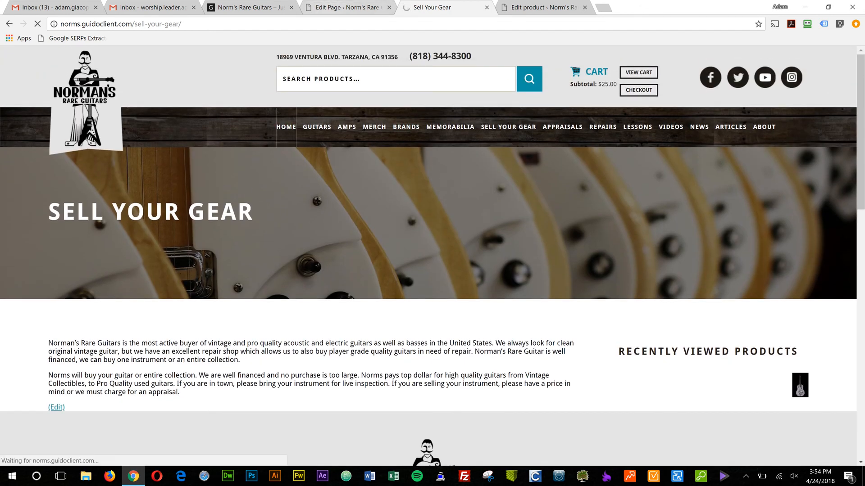
Open the Widgets screen in the admin and expand the first Text widget in the Header Right area.
left_click(328, 8)
mouse_move(36, 324)
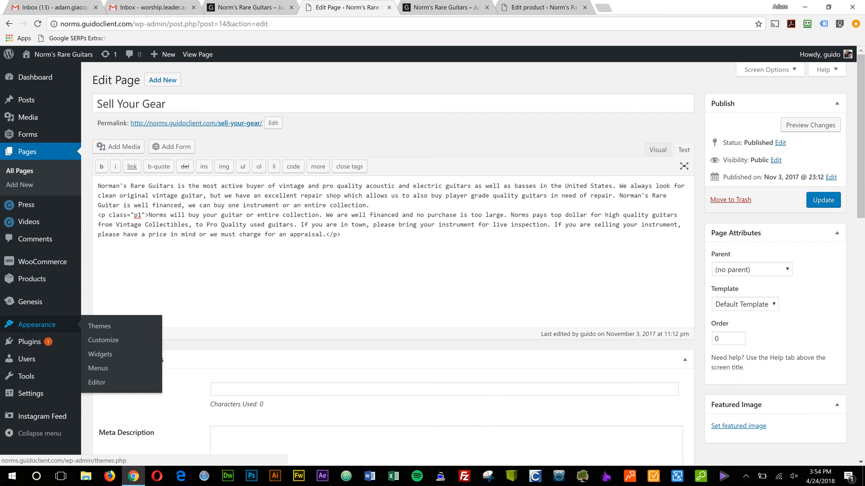
left_click(100, 354)
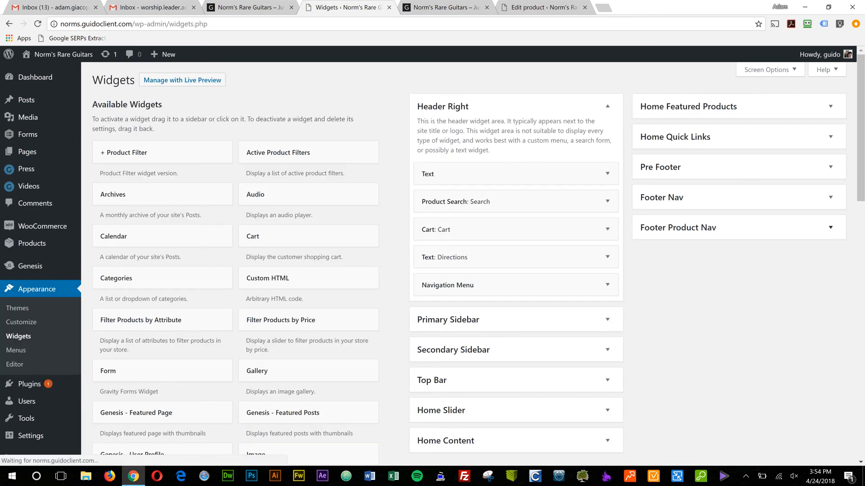
scroll(515, 198, "down", 2)
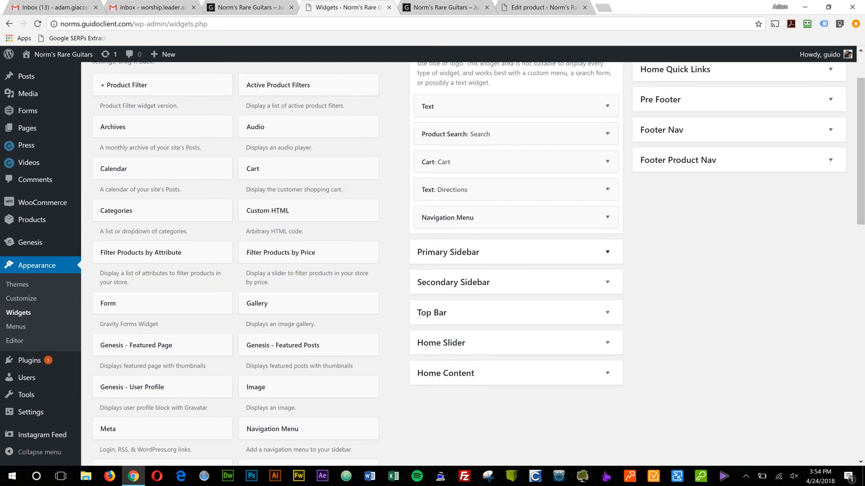
scroll(586, 165, "up", 1)
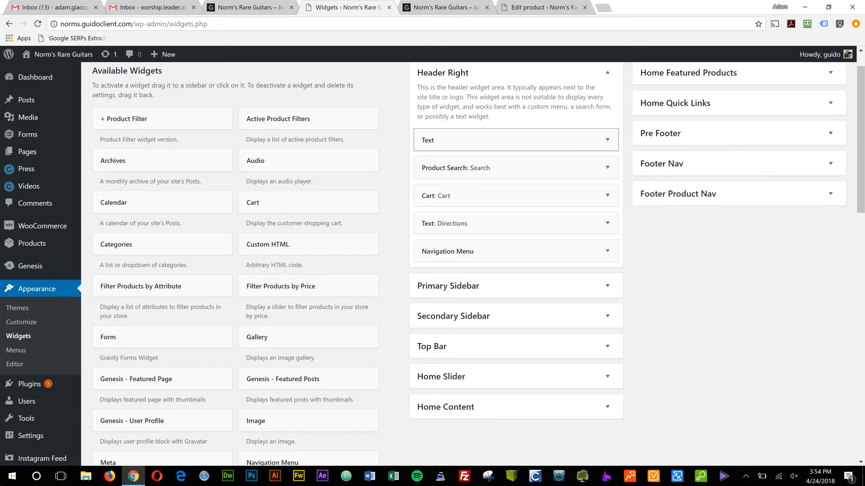
left_click(607, 139)
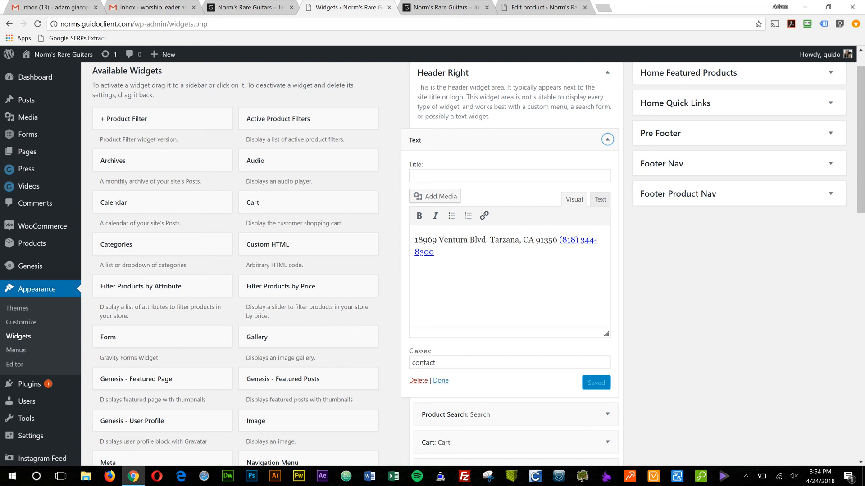
Examine the contact details in the storefront's home page header and close the stray Articles page.
left_click(230, 7)
scroll(428, 256, "up", 13)
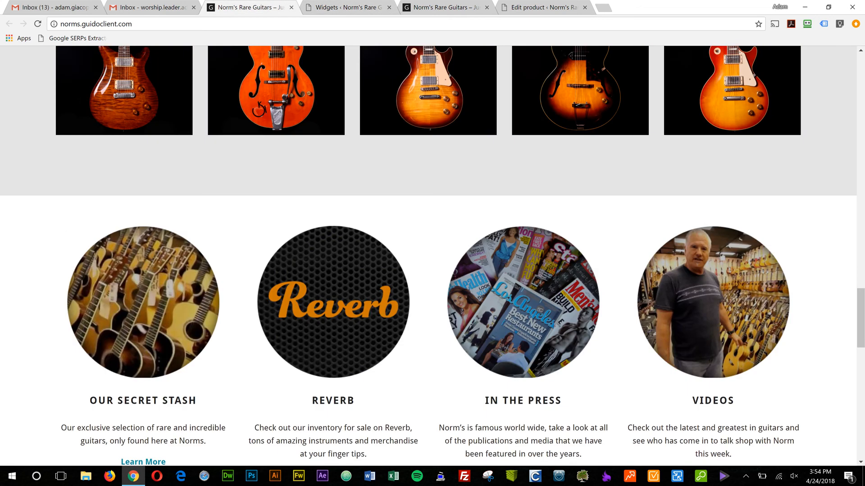
scroll(428, 256, "up", 10)
middle_click(428, 256)
scroll(428, 256, "up", 20)
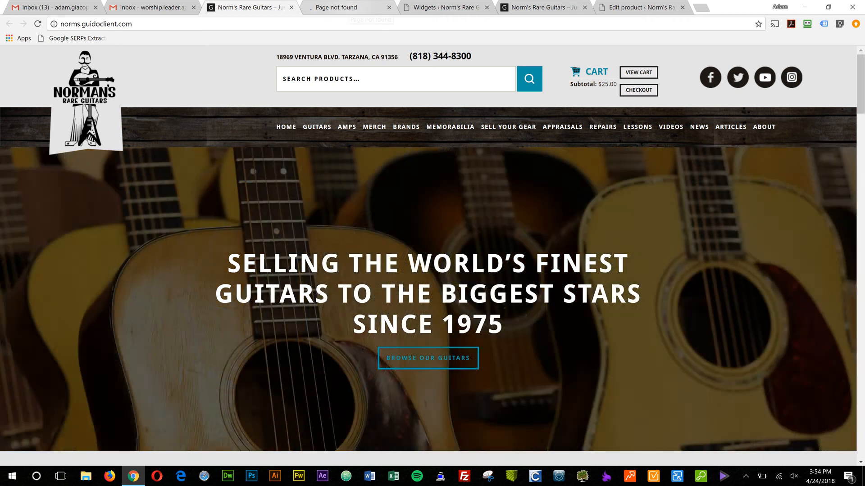
left_click(355, 8)
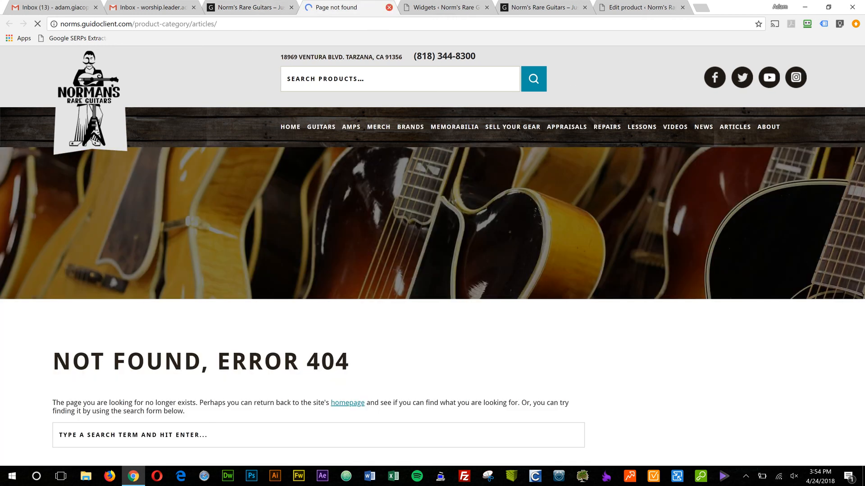
key("ctrl+w")
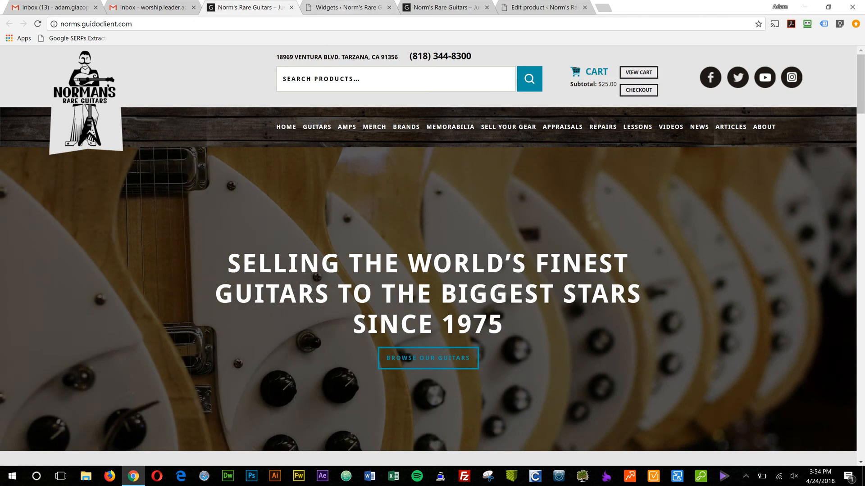
Return to the Widgets screen and collapse the Text widget and the Header Right area.
left_click(360, 8)
left_click(607, 140)
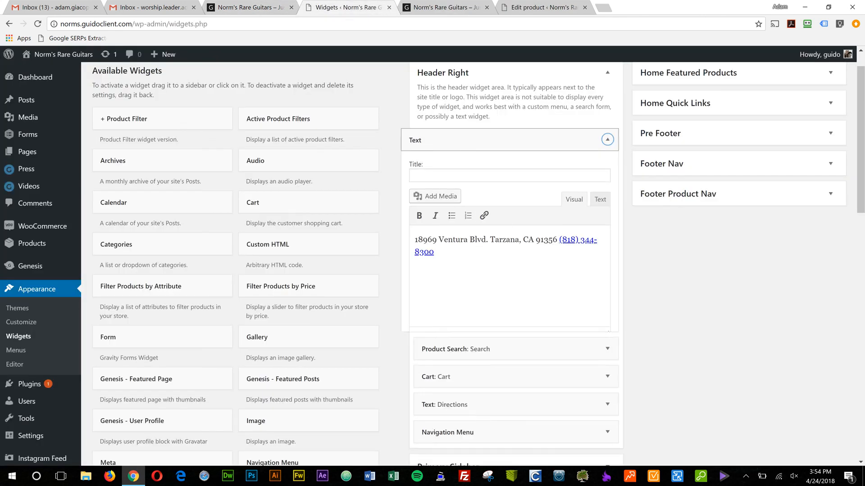
scroll(607, 135, "up", 1)
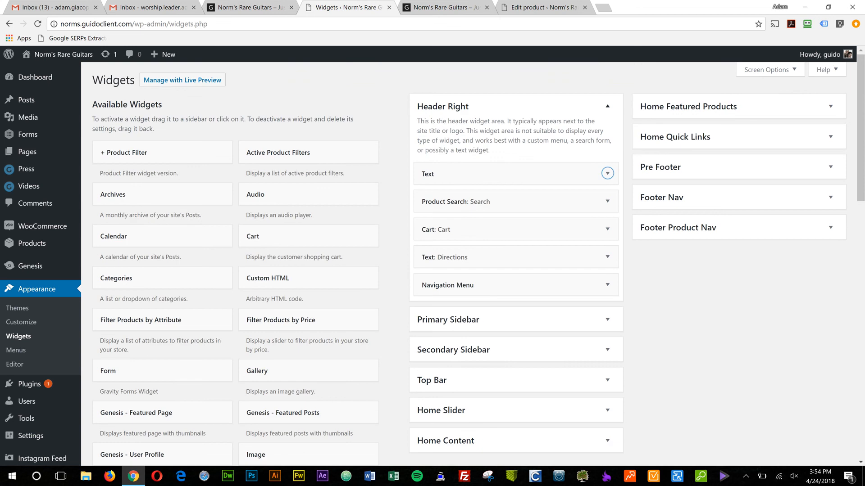
left_click(607, 106)
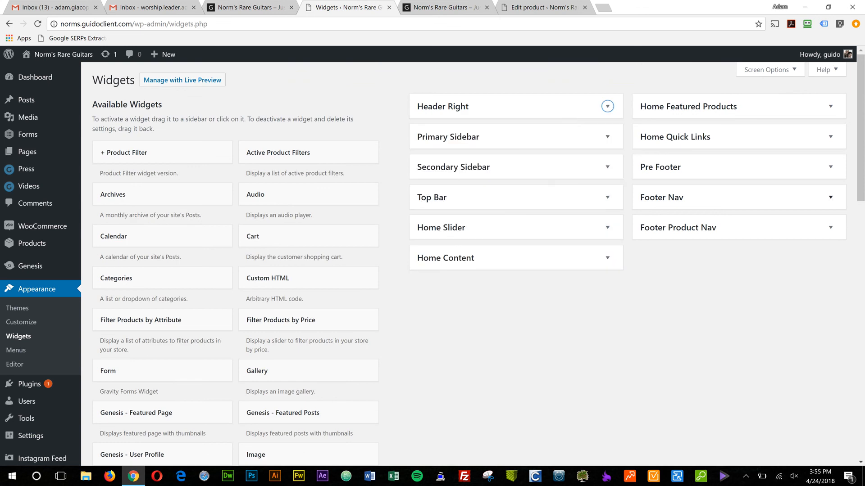